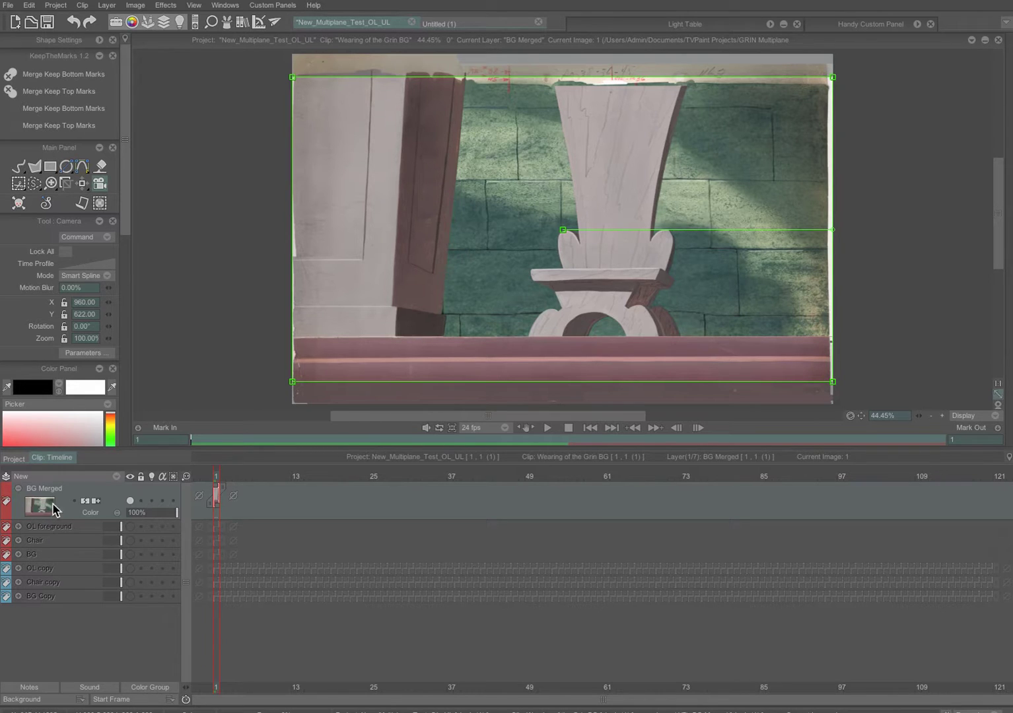
Set BG Merged frame 1's exposure to 120 frames, scrub to verify, and float the Main Panel
{"action": "right_click", "coordinate": [218, 500]}
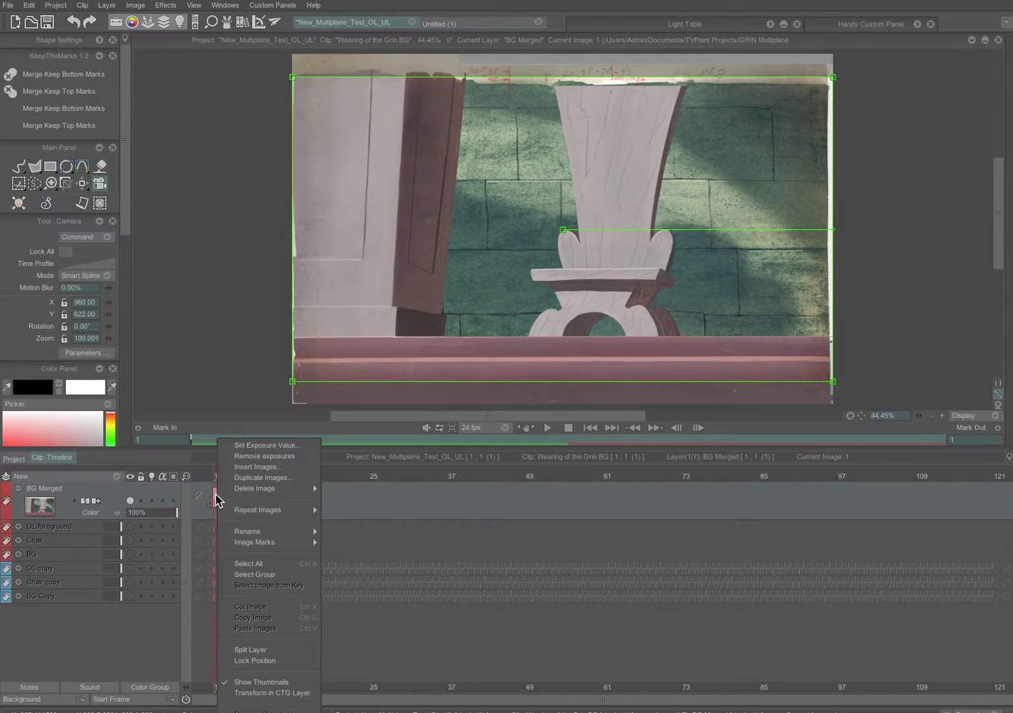
{"action": "left_click", "coordinate": [254, 445]}
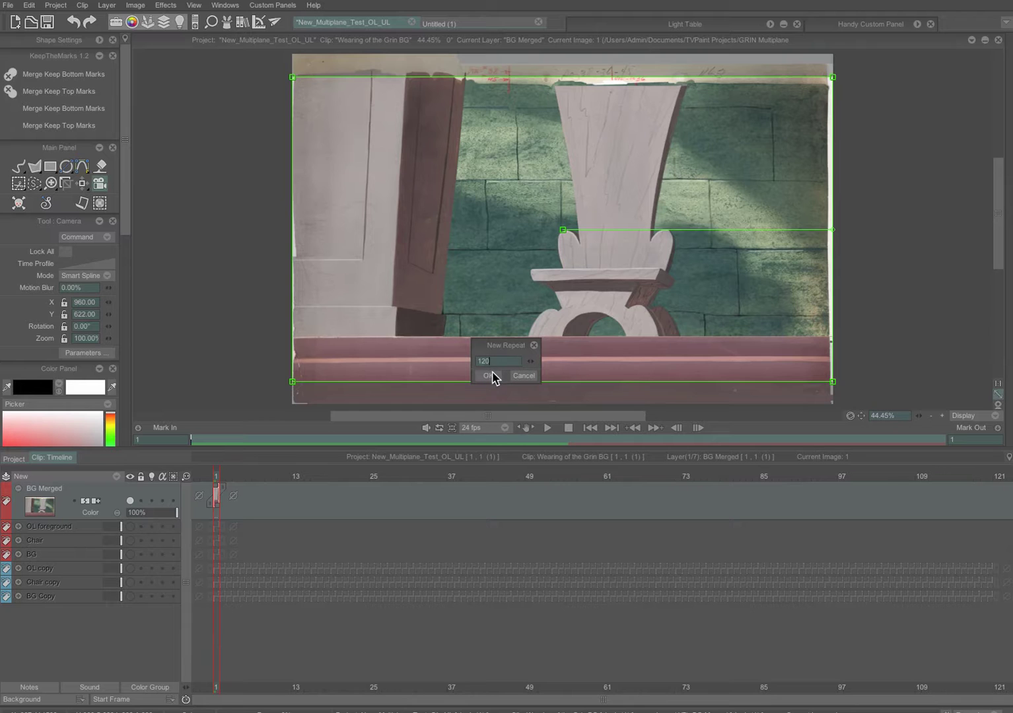
{"action": "left_click", "coordinate": [488, 376]}
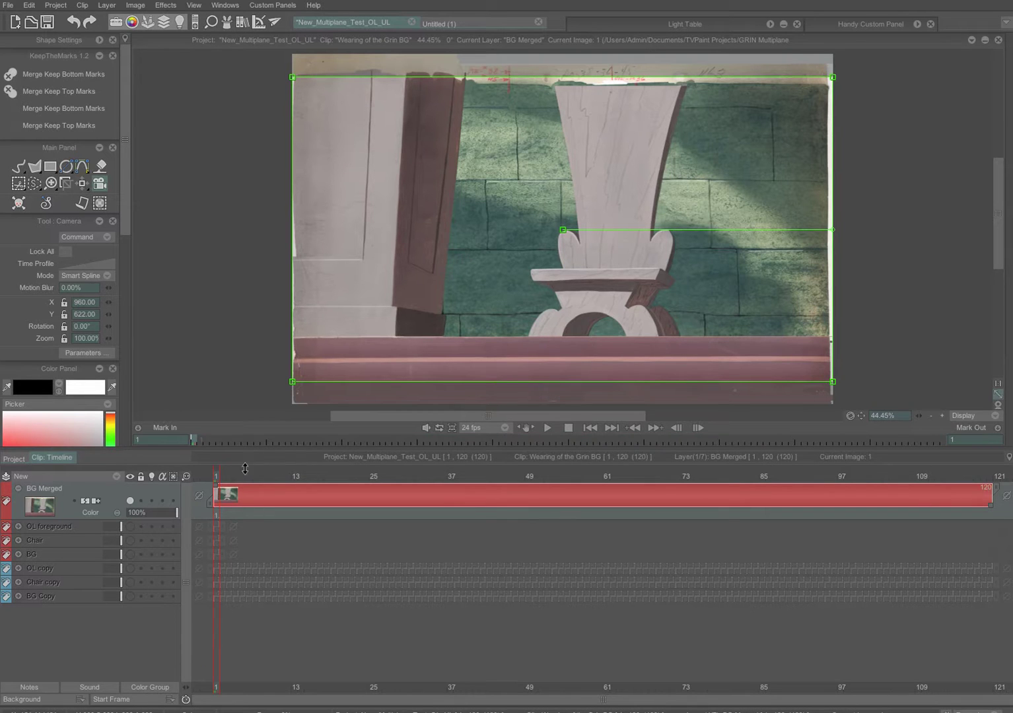
{"action": "left_click_drag", "start_coordinate": [224, 478], "coordinate": [166, 517]}
{"action": "left_click_drag", "start_coordinate": [60, 153], "coordinate": [201, 86]}
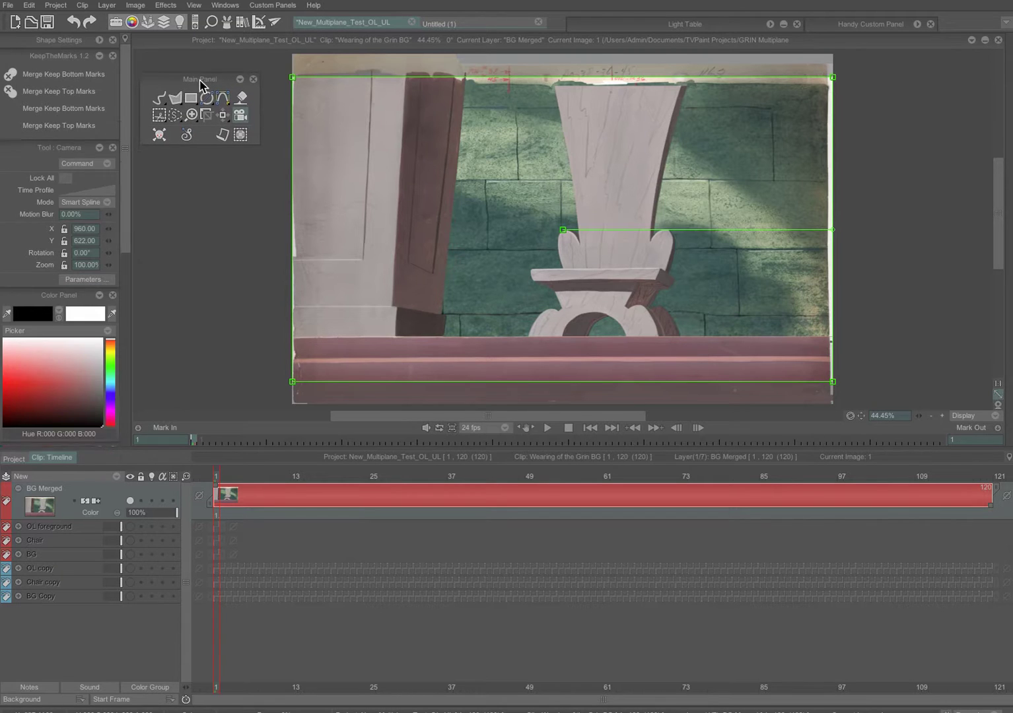
Switch to the Camera tool and roughly shift and shrink the frame to about 73% zoom
{"action": "left_click", "coordinate": [159, 98]}
{"action": "left_click", "coordinate": [240, 114]}
{"action": "left_click_drag", "start_coordinate": [562, 230], "coordinate": [376, 160]}
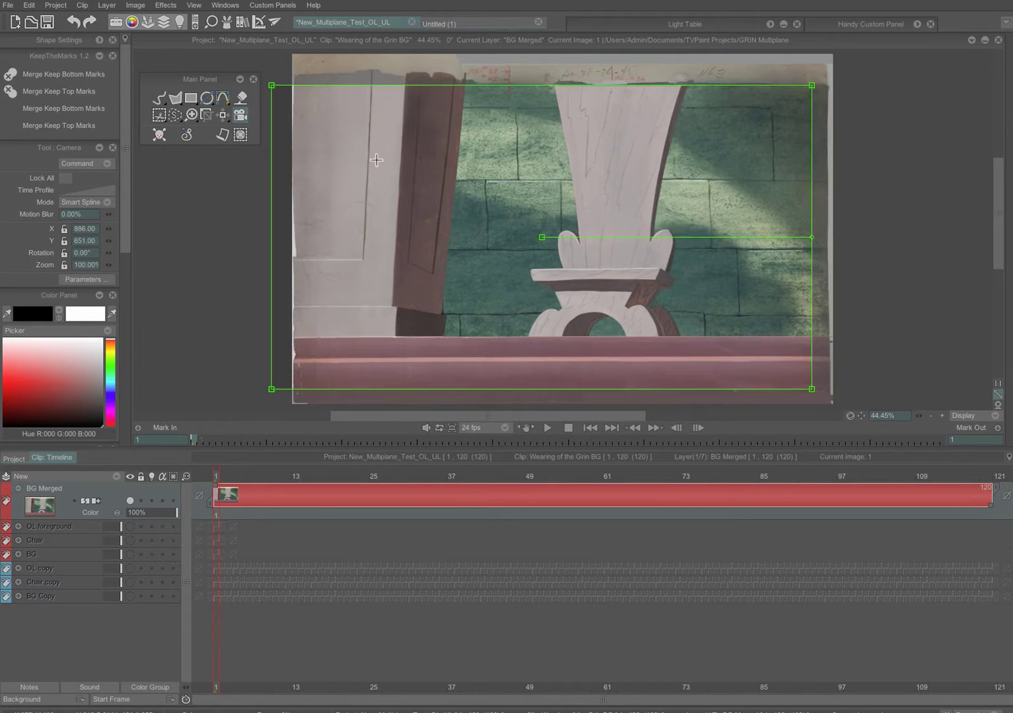
{"action": "left_click_drag", "start_coordinate": [272, 86], "coordinate": [343, 126]}
{"action": "left_click_drag", "start_coordinate": [540, 238], "coordinate": [581, 252]}
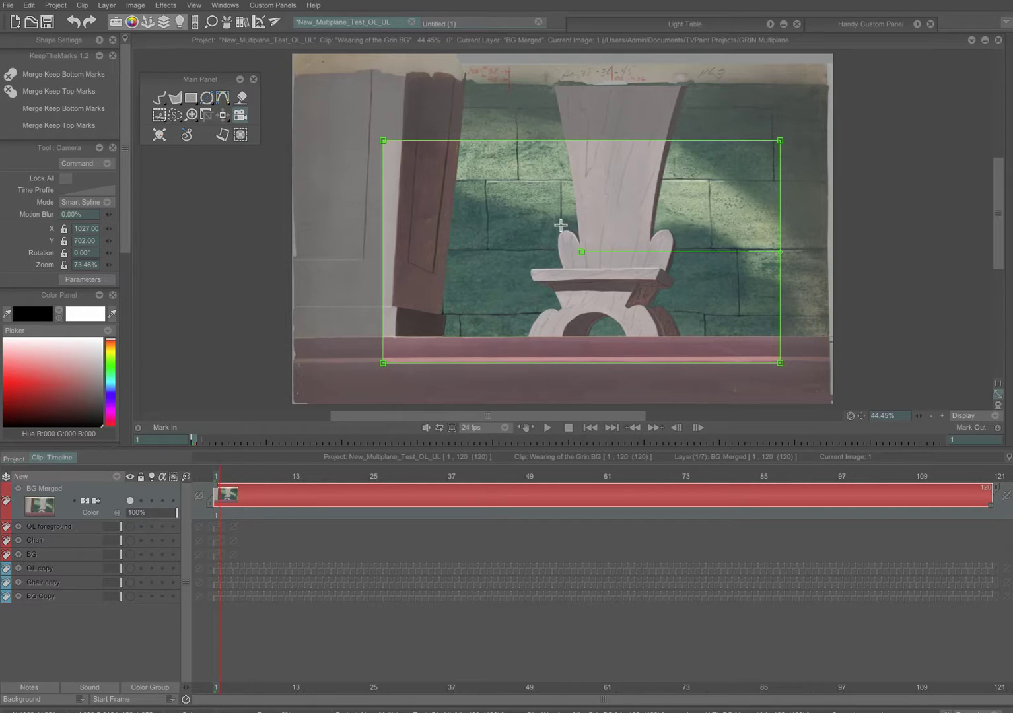
Reset the camera to 100%, then set 95.54% zoom centred at X 958, Y 660
{"action": "left_click", "coordinate": [103, 167]}
{"action": "left_click", "coordinate": [126, 193]}
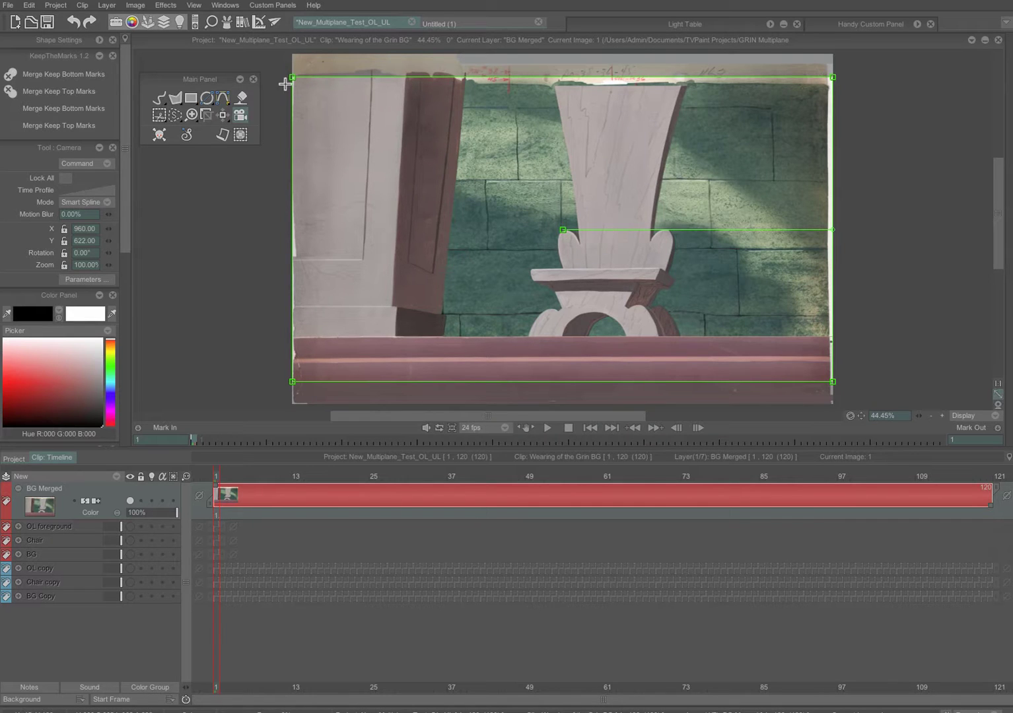
{"action": "left_click_drag", "start_coordinate": [291, 78], "coordinate": [304, 84]}
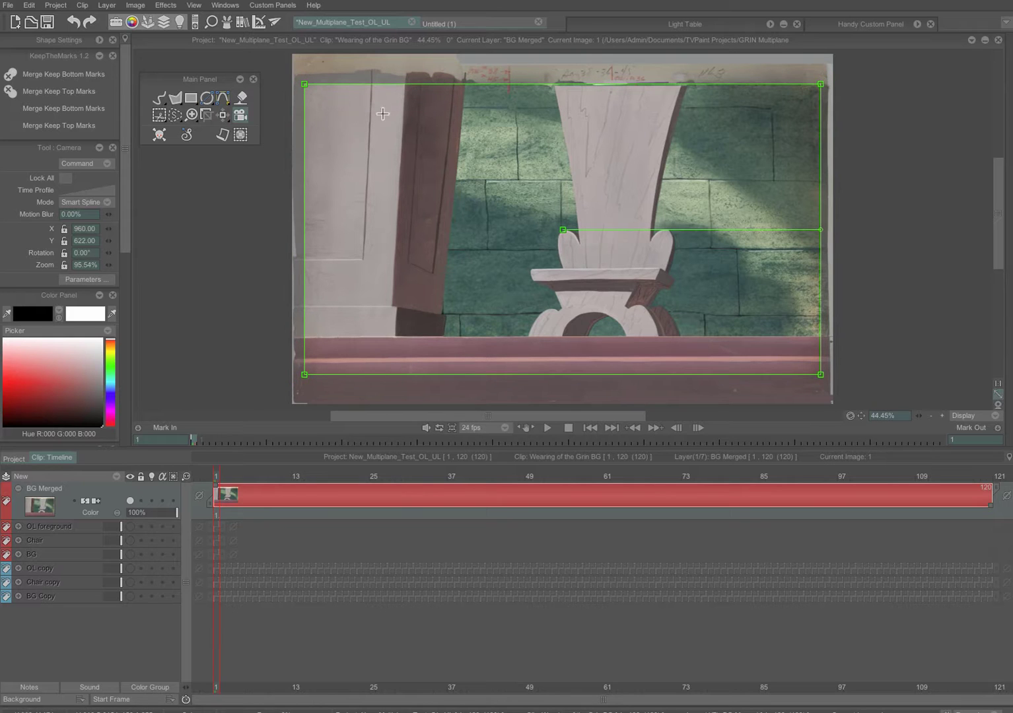
{"action": "left_click_drag", "start_coordinate": [563, 231], "coordinate": [562, 240]}
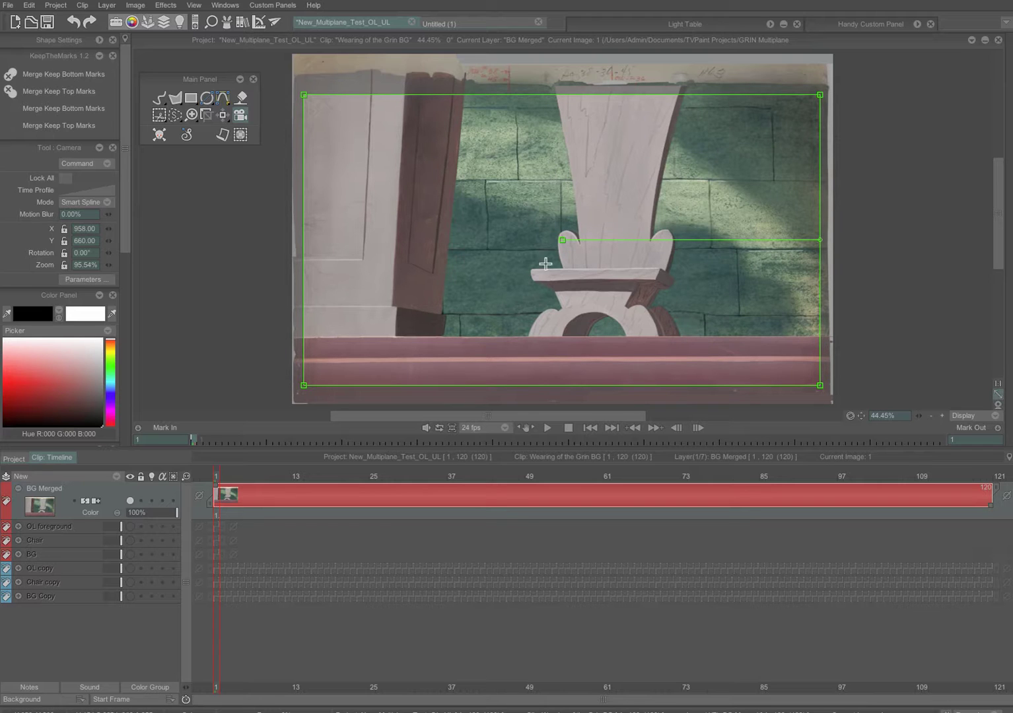
Add a second camera key at 50.20% zoom over the chair, centred X 1087.55, Y 615.28
{"action": "left_click", "coordinate": [498, 189]}
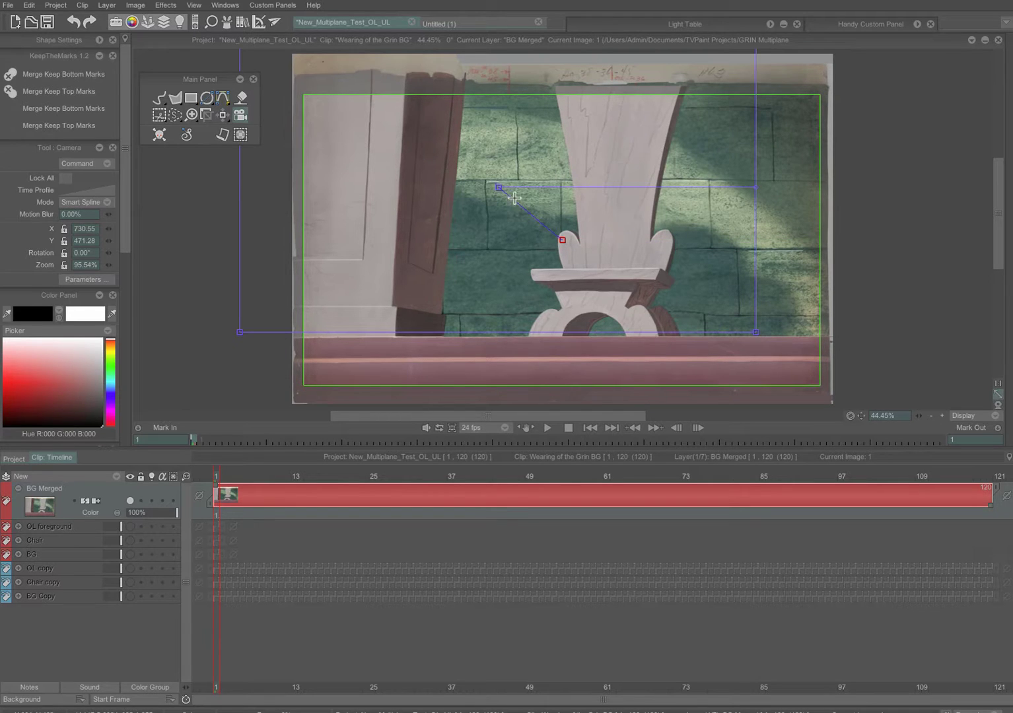
{"action": "left_click_drag", "start_coordinate": [496, 186], "coordinate": [540, 218]}
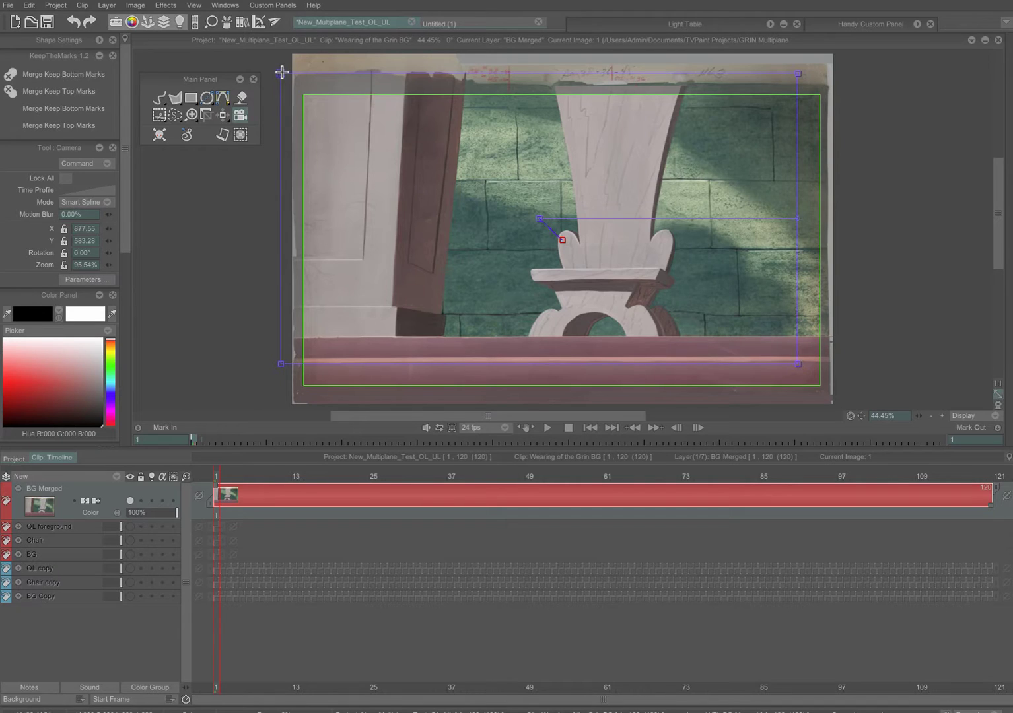
{"action": "left_click_drag", "start_coordinate": [282, 73], "coordinate": [404, 142]}
{"action": "left_click_drag", "start_coordinate": [543, 222], "coordinate": [596, 235]}
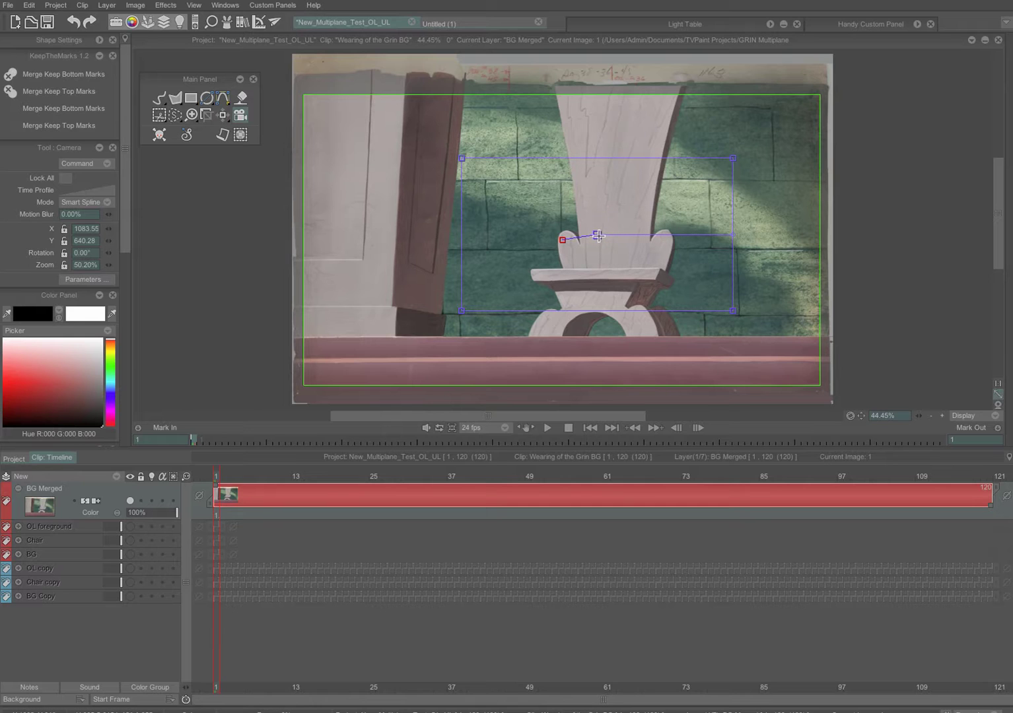
{"action": "left_click_drag", "start_coordinate": [598, 236], "coordinate": [598, 228]}
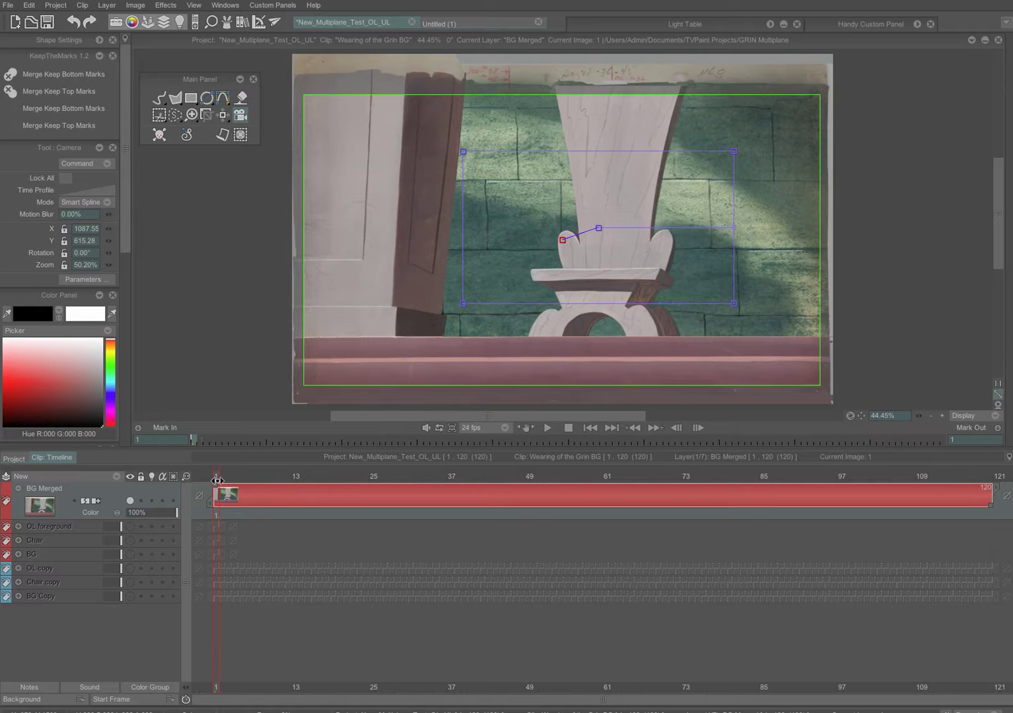
{"action": "mouse_move", "coordinate": [217, 480]}
{"action": "left_mouse_down"}
{"action": "mouse_move", "coordinate": [951, 482]}
{"action": "mouse_move", "coordinate": [222, 471]}
{"action": "left_mouse_up"}
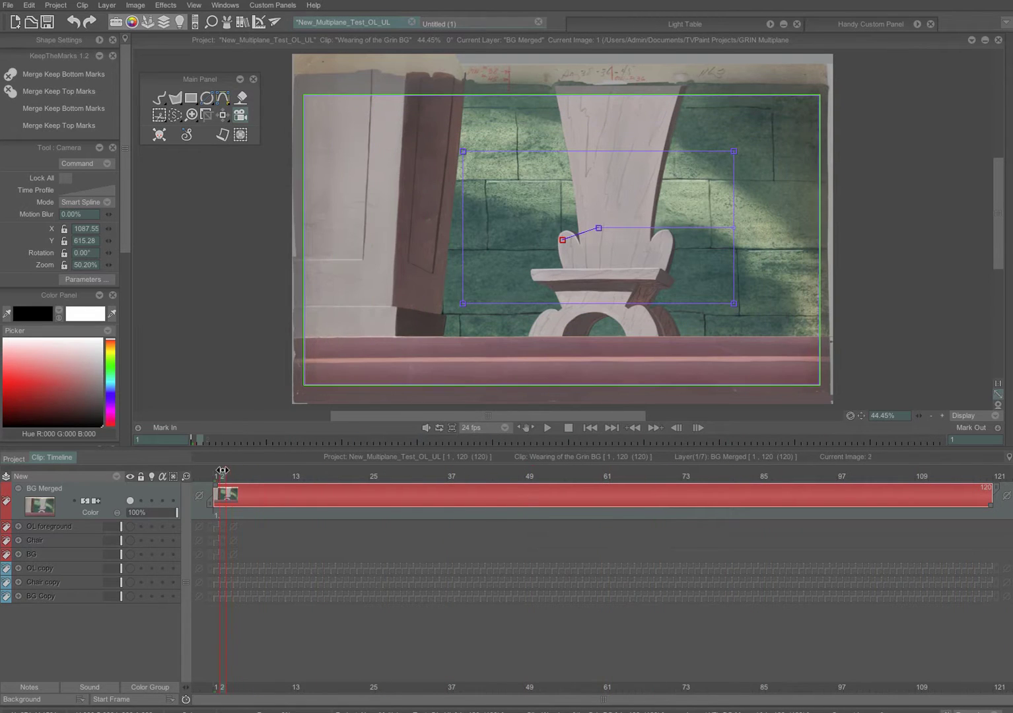
{"action": "left_click", "coordinate": [547, 428]}
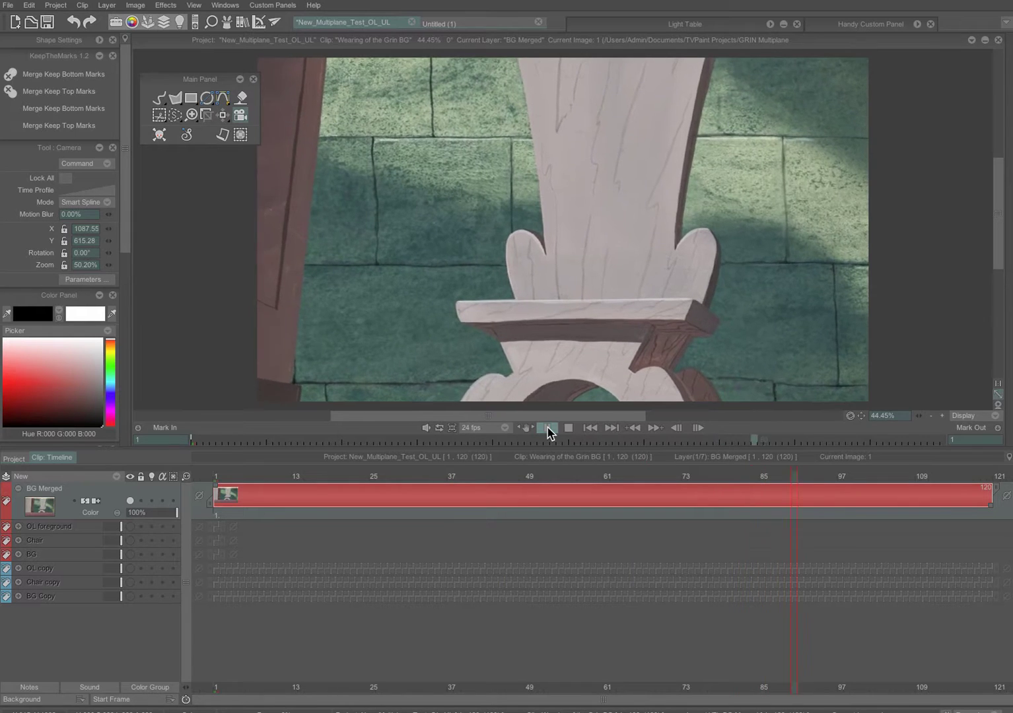
{"action": "left_click", "coordinate": [548, 428]}
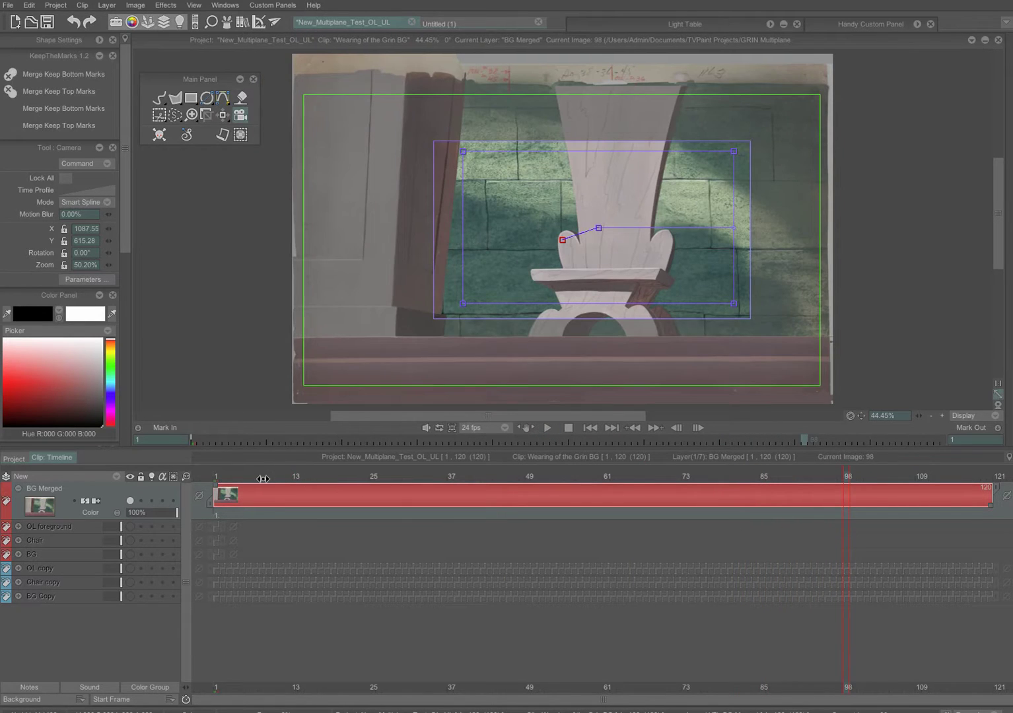
{"action": "left_click", "coordinate": [216, 476]}
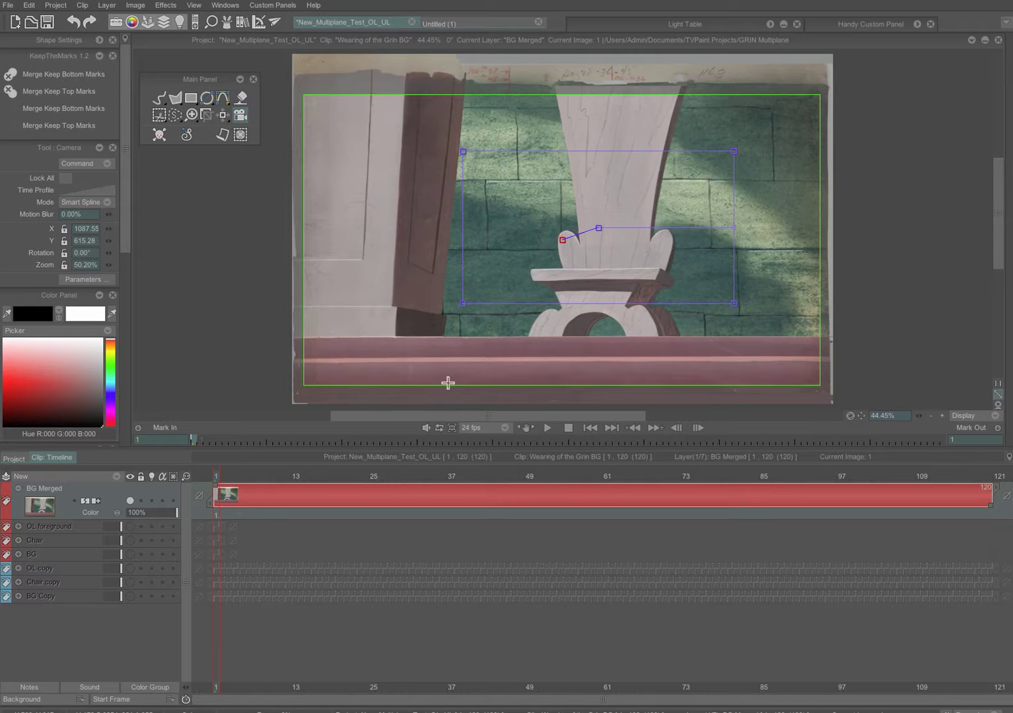
{"action": "left_click_drag", "start_coordinate": [222, 480], "coordinate": [215, 517]}
{"action": "left_click_drag", "start_coordinate": [31, 153], "coordinate": [173, 170]}
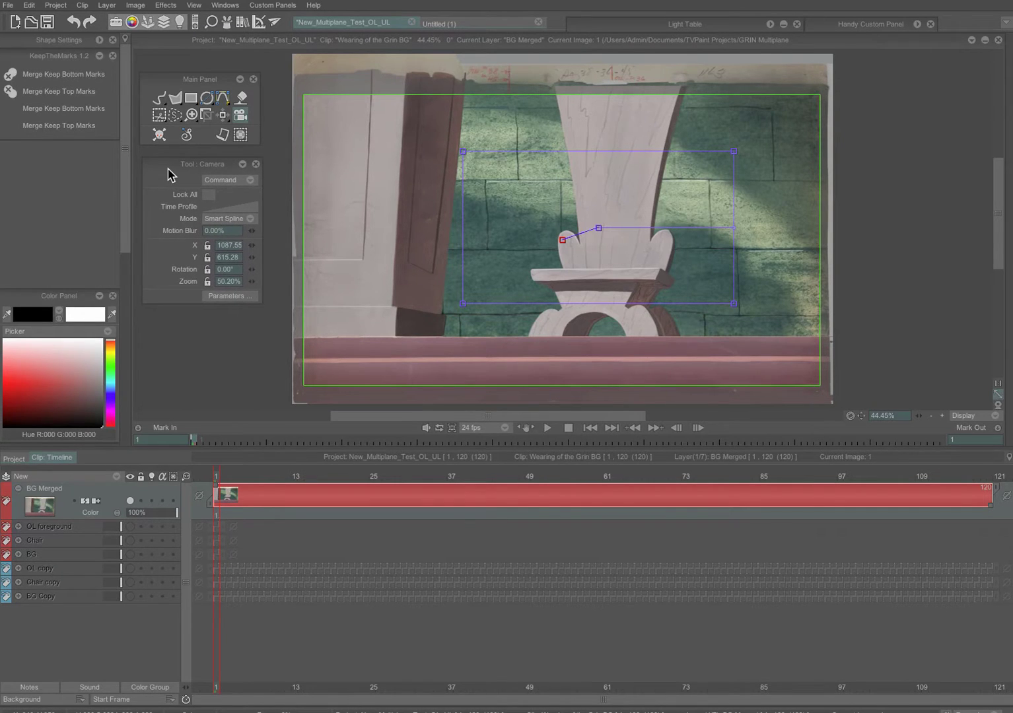
Open the camera Time Profile graph and enlarge it over the timeline
{"action": "left_click", "coordinate": [221, 210]}
{"action": "left_click_drag", "start_coordinate": [299, 201], "coordinate": [290, 554]}
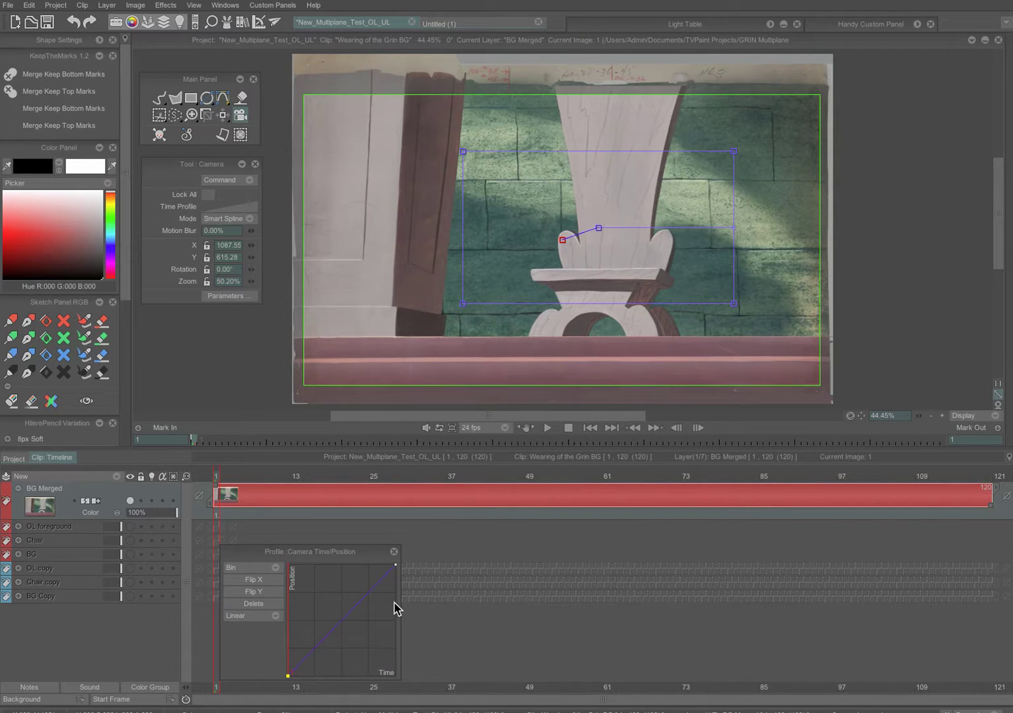
{"action": "left_click_drag", "start_coordinate": [401, 605], "coordinate": [976, 601]}
{"action": "mouse_move", "coordinate": [555, 557]}
{"action": "left_mouse_down"}
{"action": "mouse_move", "coordinate": [563, 538]}
{"action": "mouse_move", "coordinate": [550, 545]}
{"action": "left_mouse_up"}
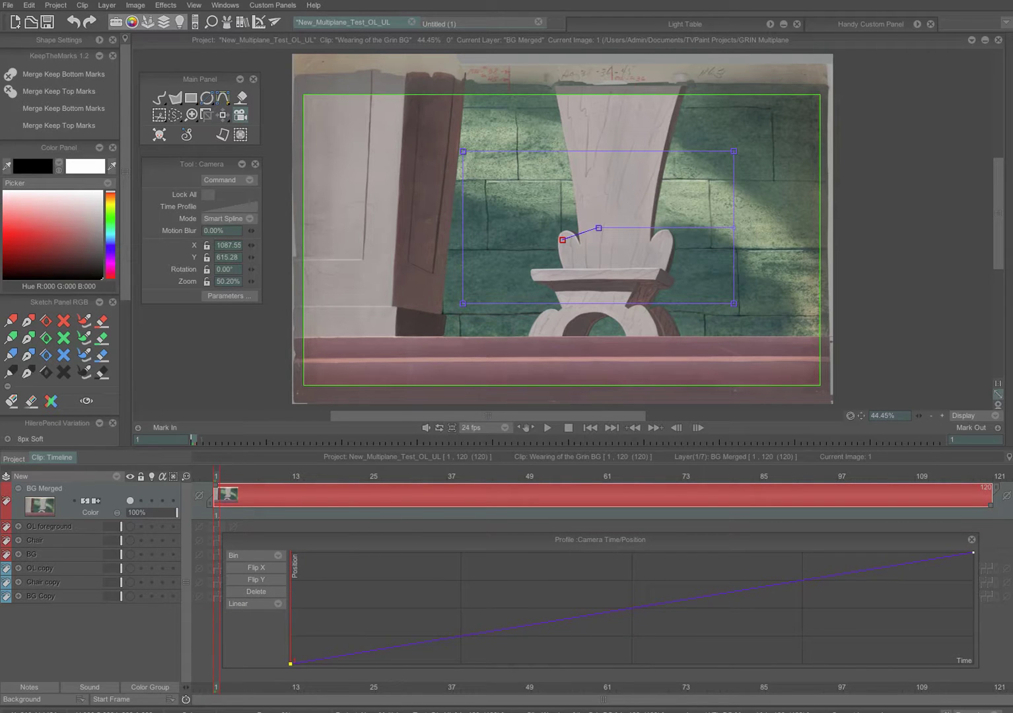
Scrub frames 1–120 to compare the linear ramp against the camera framing
{"action": "left_click_drag", "start_coordinate": [197, 440], "coordinate": [381, 466]}
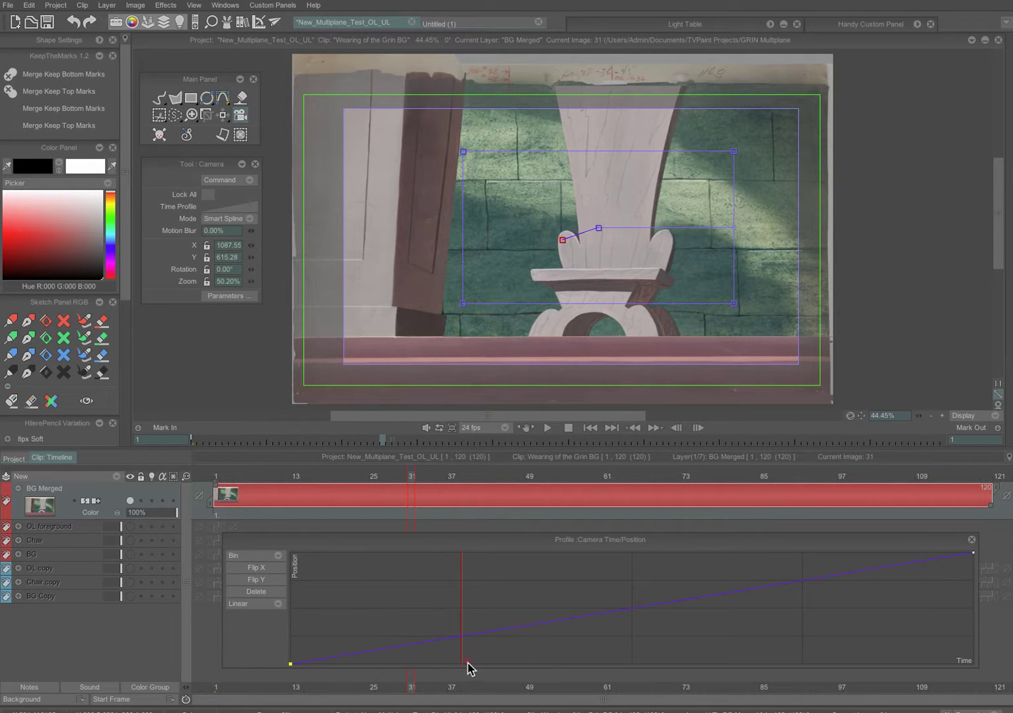
{"action": "left_click_drag", "start_coordinate": [410, 478], "coordinate": [799, 503]}
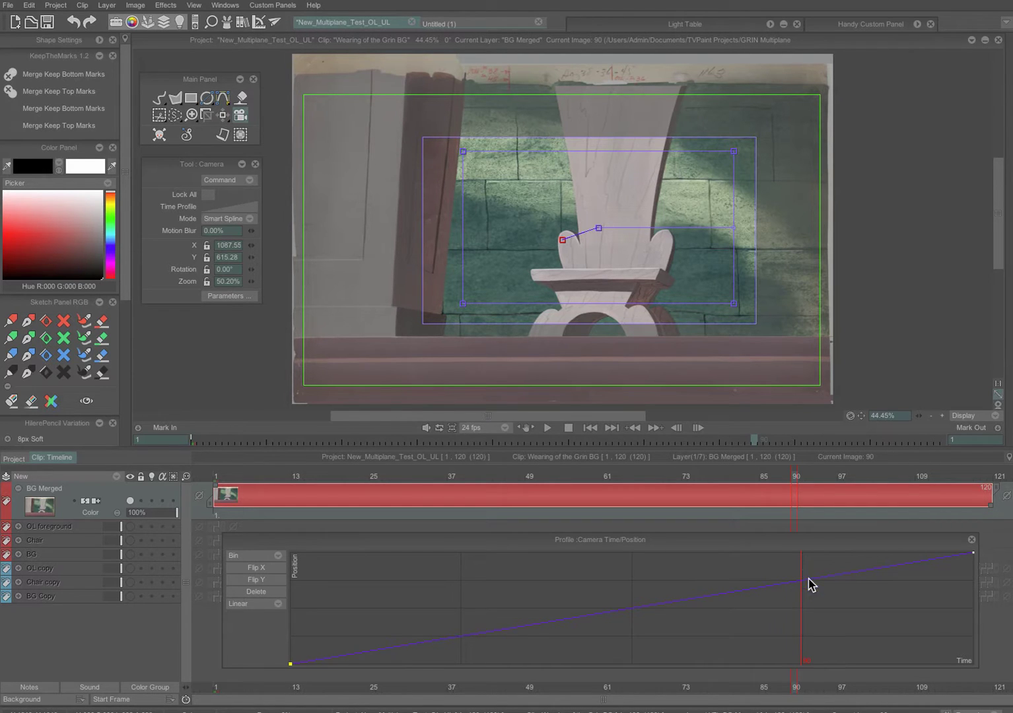
{"action": "left_click_drag", "start_coordinate": [798, 481], "coordinate": [989, 481]}
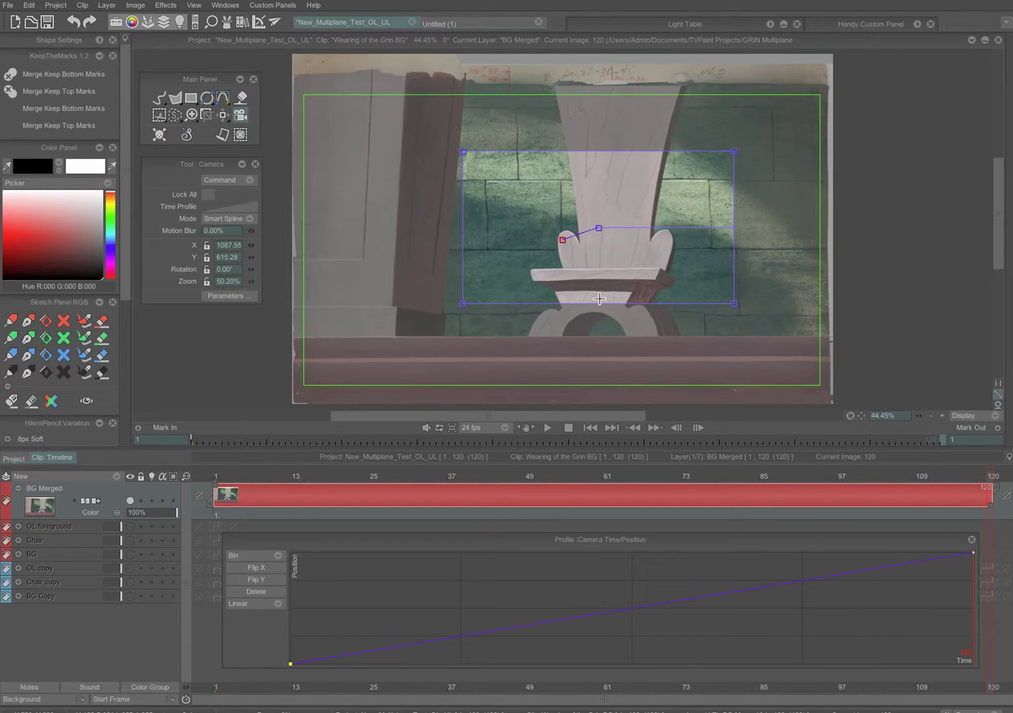
{"action": "left_click_drag", "start_coordinate": [989, 481], "coordinate": [218, 575]}
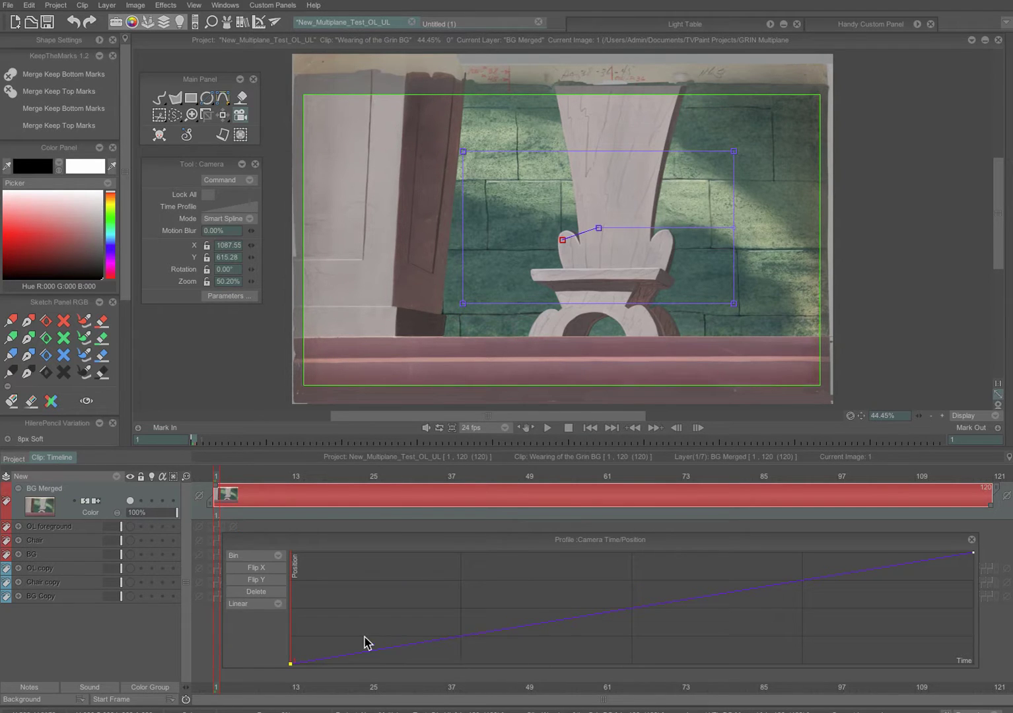
{"action": "left_click", "coordinate": [256, 608]}
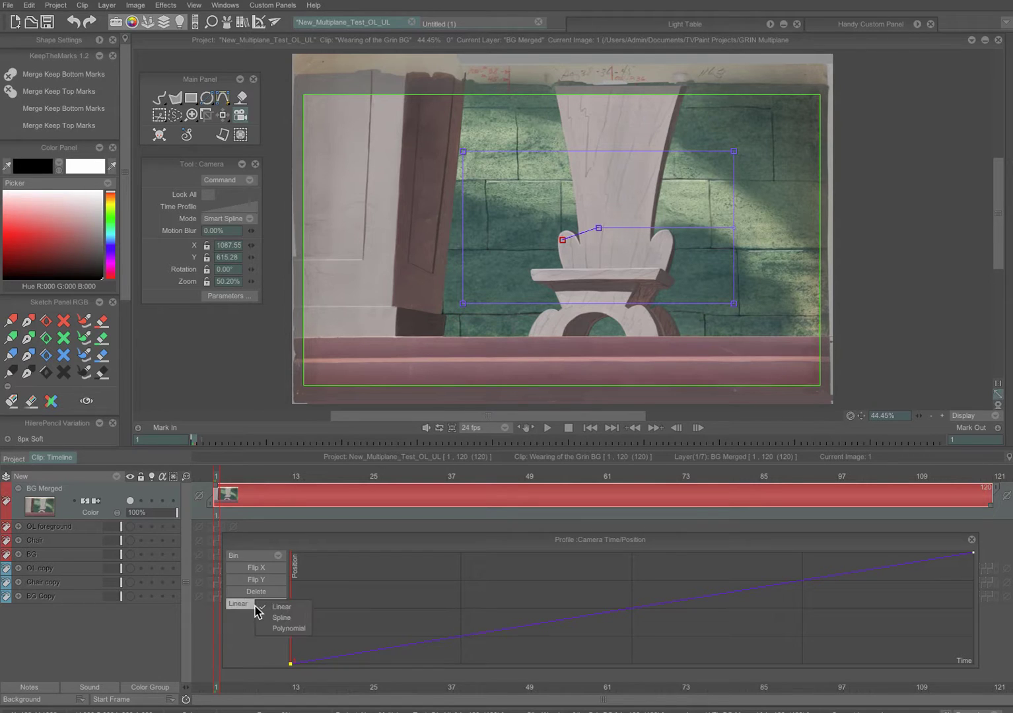
Change the profile interpolation from Linear to Spline, add a control point, and preview the zoom
{"action": "left_click", "coordinate": [291, 618]}
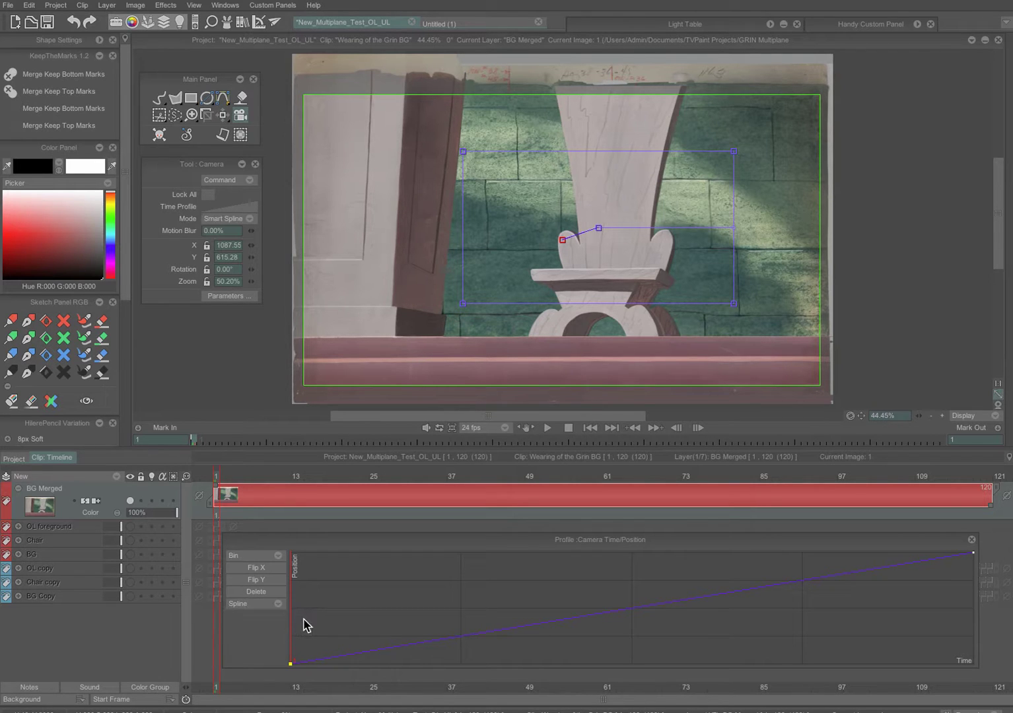
{"action": "left_click", "coordinate": [376, 652]}
{"action": "left_click", "coordinate": [546, 431]}
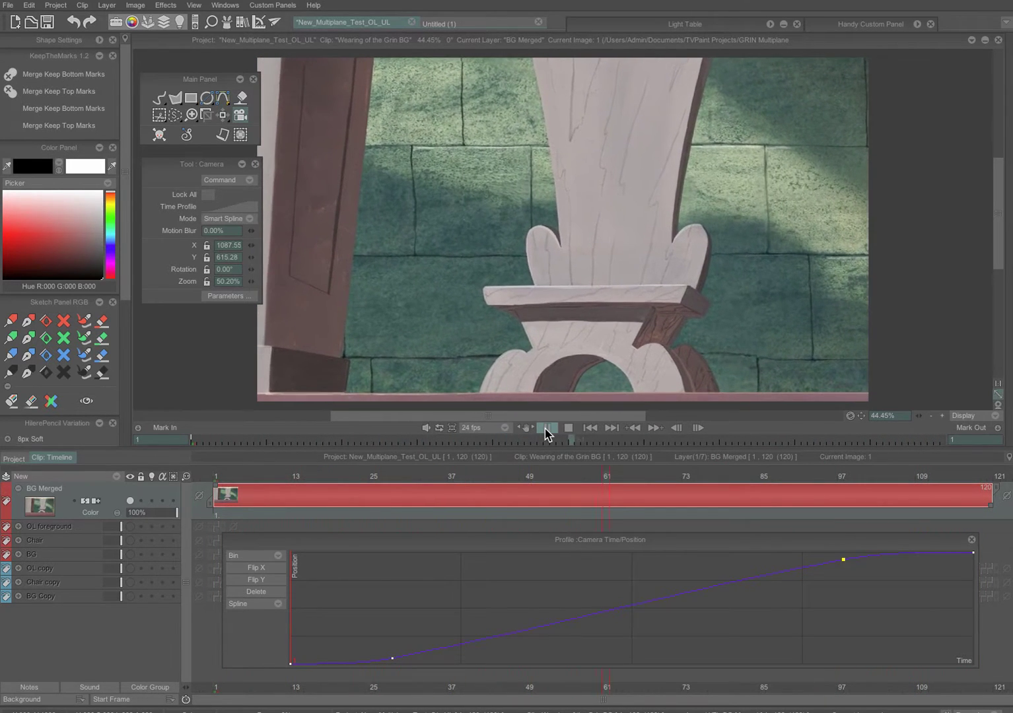
{"action": "left_click", "coordinate": [546, 429]}
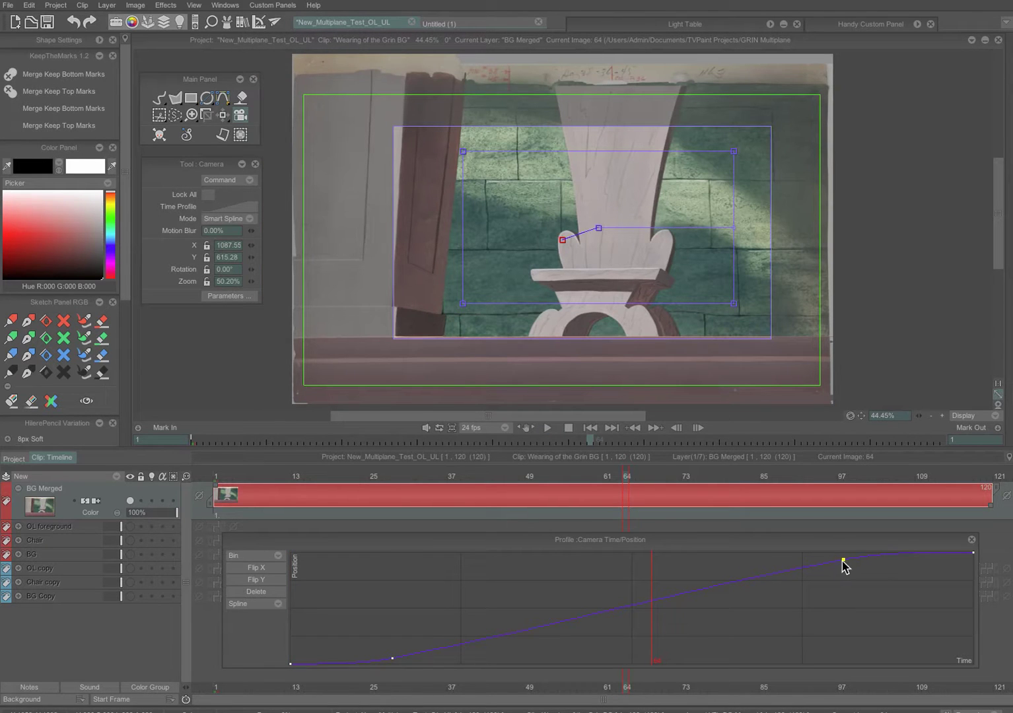
Add and position spline key points near frames 76 and 88, then preview the push-in
{"action": "left_click_drag", "start_coordinate": [393, 664], "coordinate": [370, 661]}
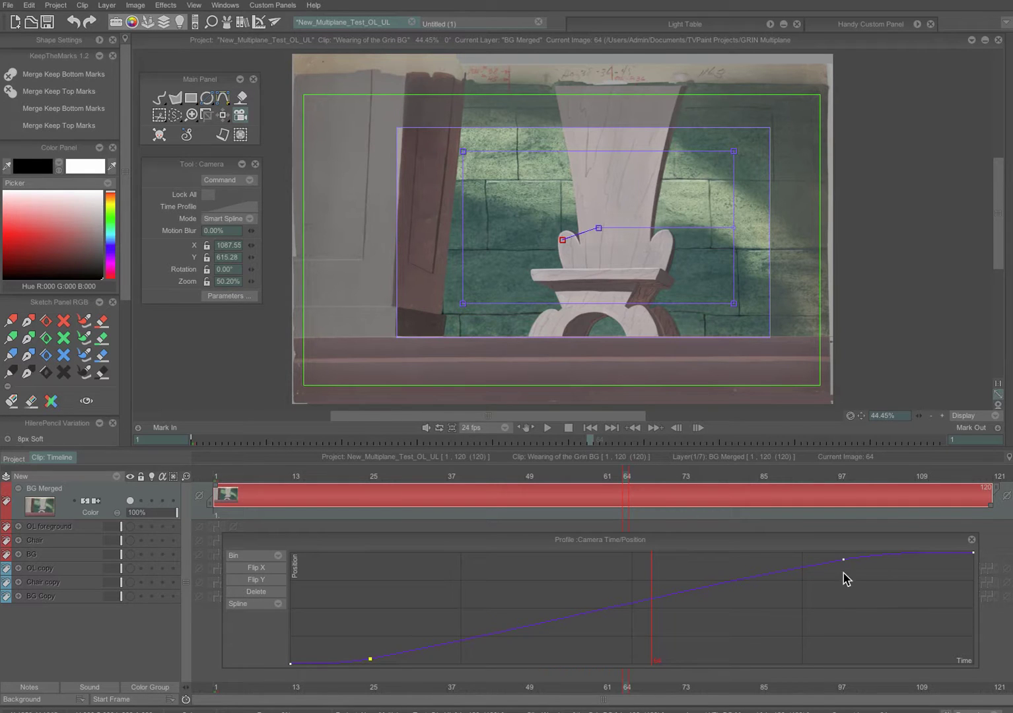
{"action": "left_click_drag", "start_coordinate": [842, 561], "coordinate": [701, 567]}
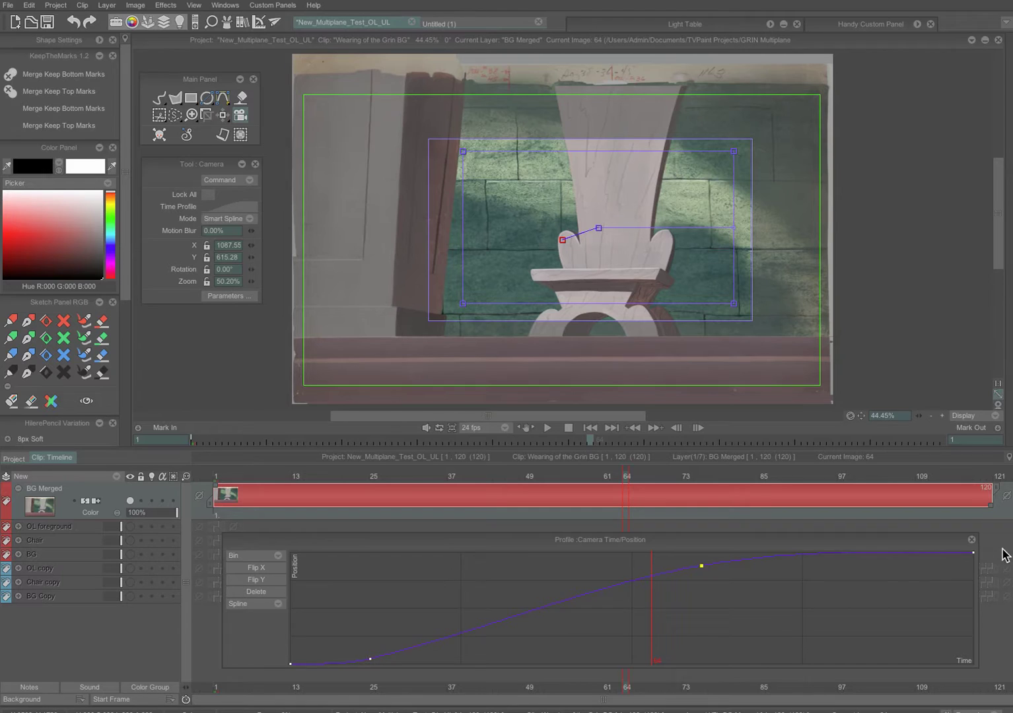
{"action": "left_click_drag", "start_coordinate": [702, 567], "coordinate": [701, 570]}
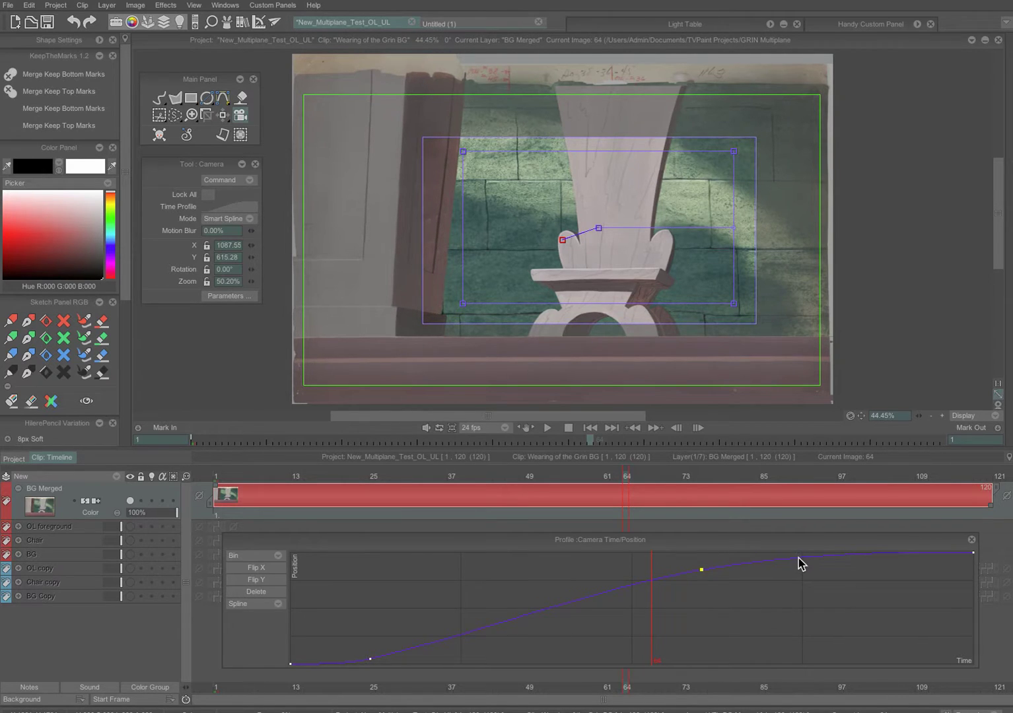
{"action": "left_click_drag", "start_coordinate": [798, 558], "coordinate": [799, 555]}
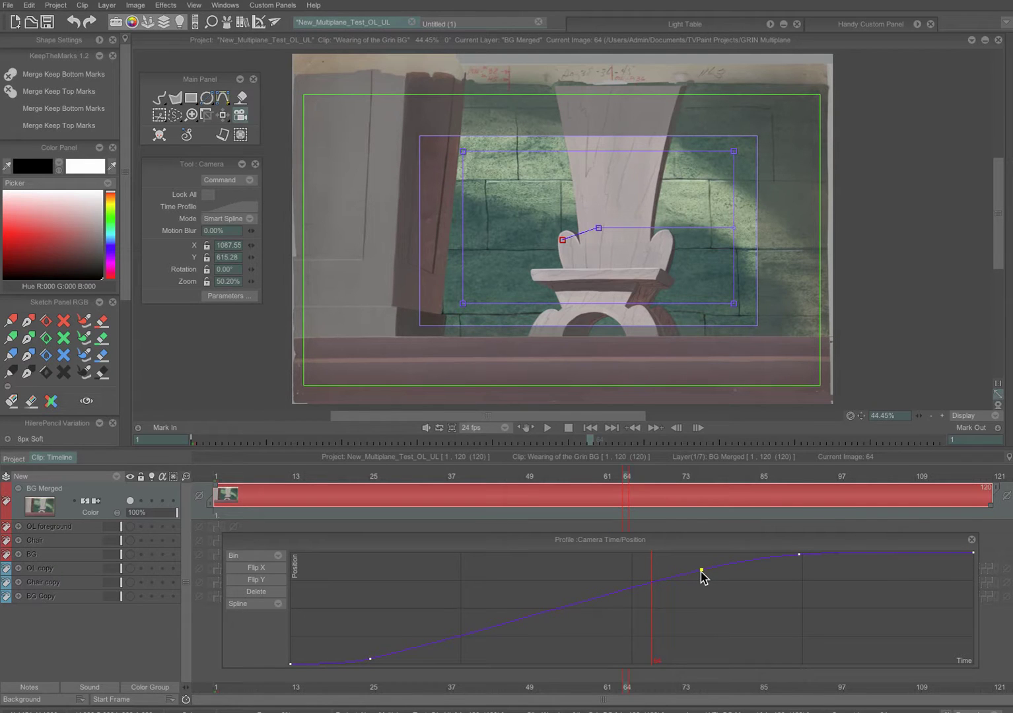
{"action": "left_click_drag", "start_coordinate": [702, 572], "coordinate": [701, 574]}
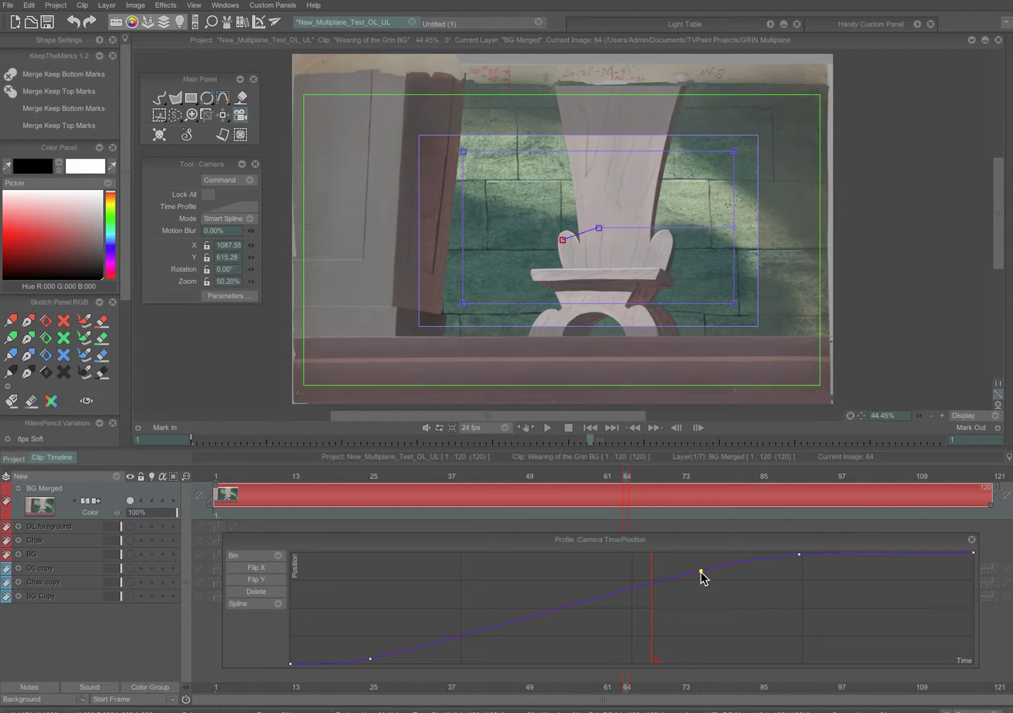
{"action": "left_click", "coordinate": [547, 429]}
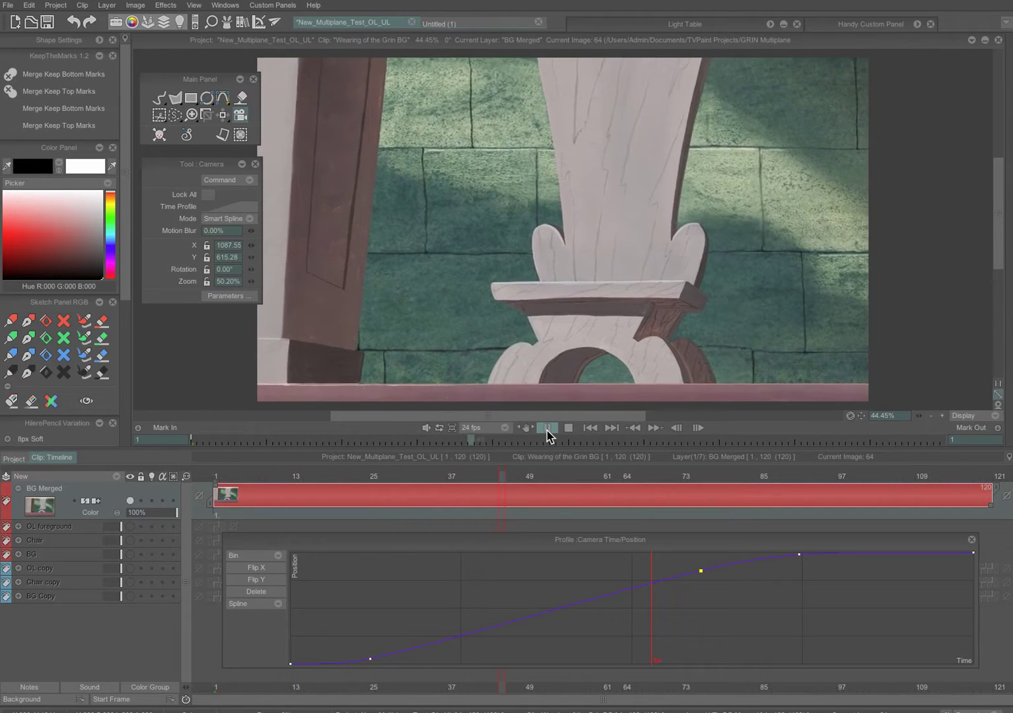
Shift the curve's three key points later so the zoom settles around frame 99, then replay
{"action": "left_click", "coordinate": [547, 428]}
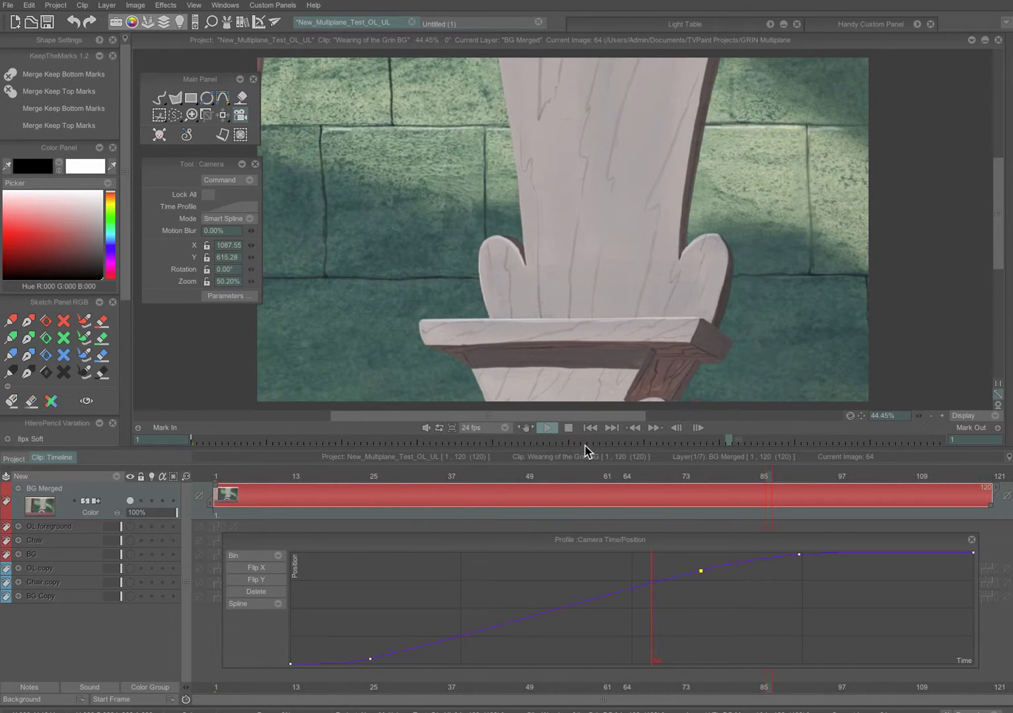
{"action": "left_click", "coordinate": [548, 428]}
{"action": "key", "text": "Return"}
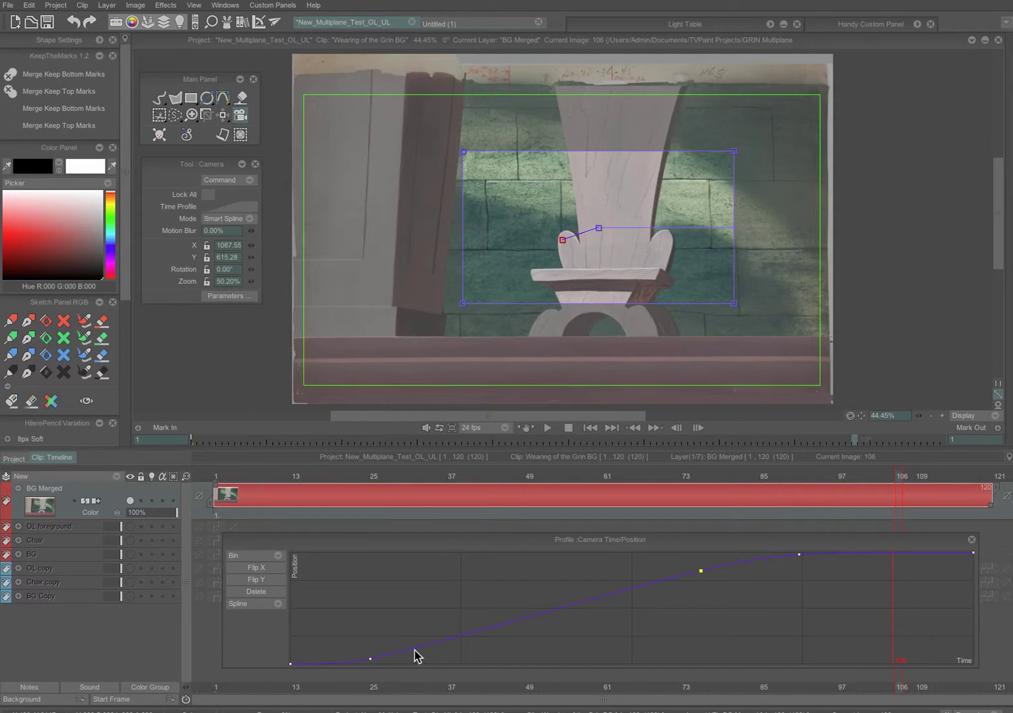
{"action": "left_click_drag", "start_coordinate": [417, 654], "coordinate": [443, 652]}
{"action": "left_click_drag", "start_coordinate": [701, 571], "coordinate": [720, 564]}
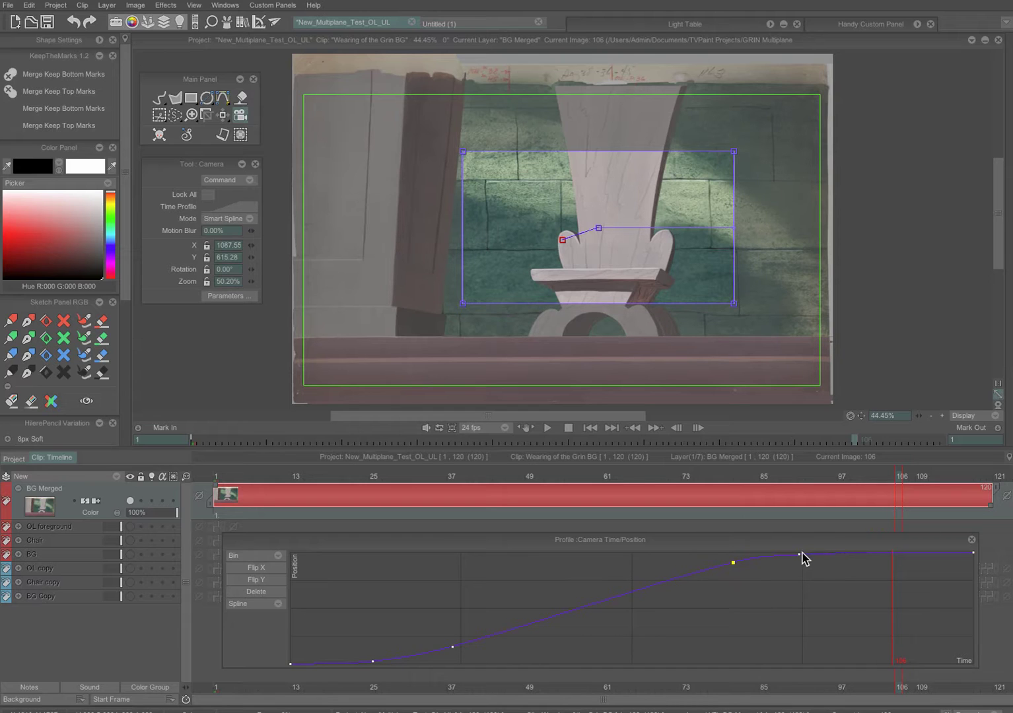
{"action": "left_click_drag", "start_coordinate": [799, 553], "coordinate": [850, 550]}
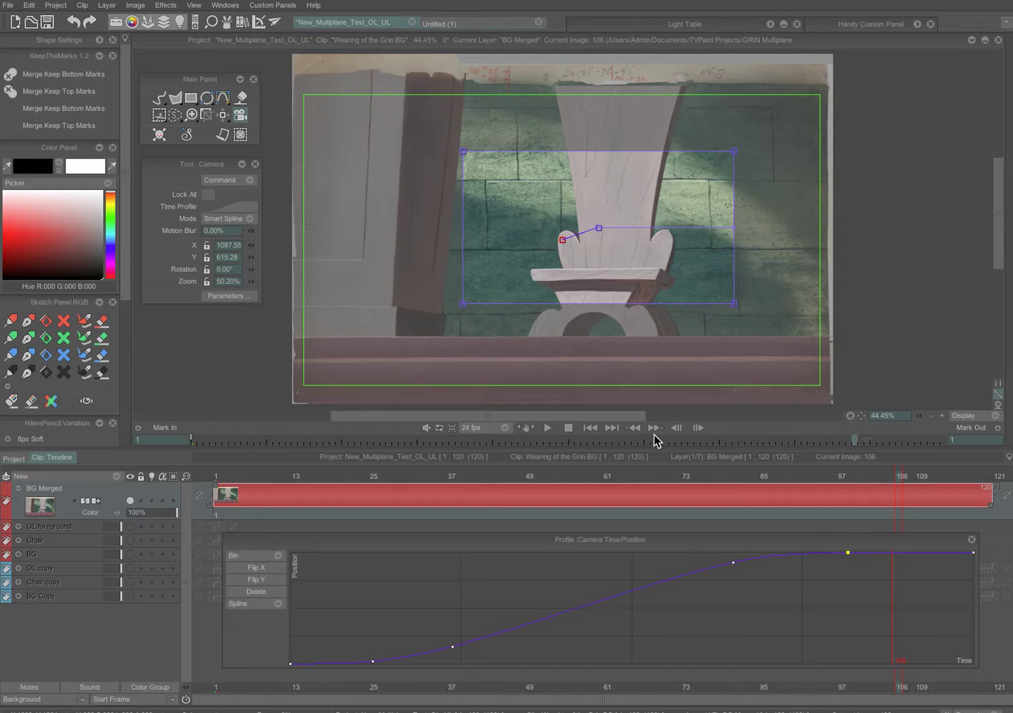
{"action": "left_click", "coordinate": [548, 428]}
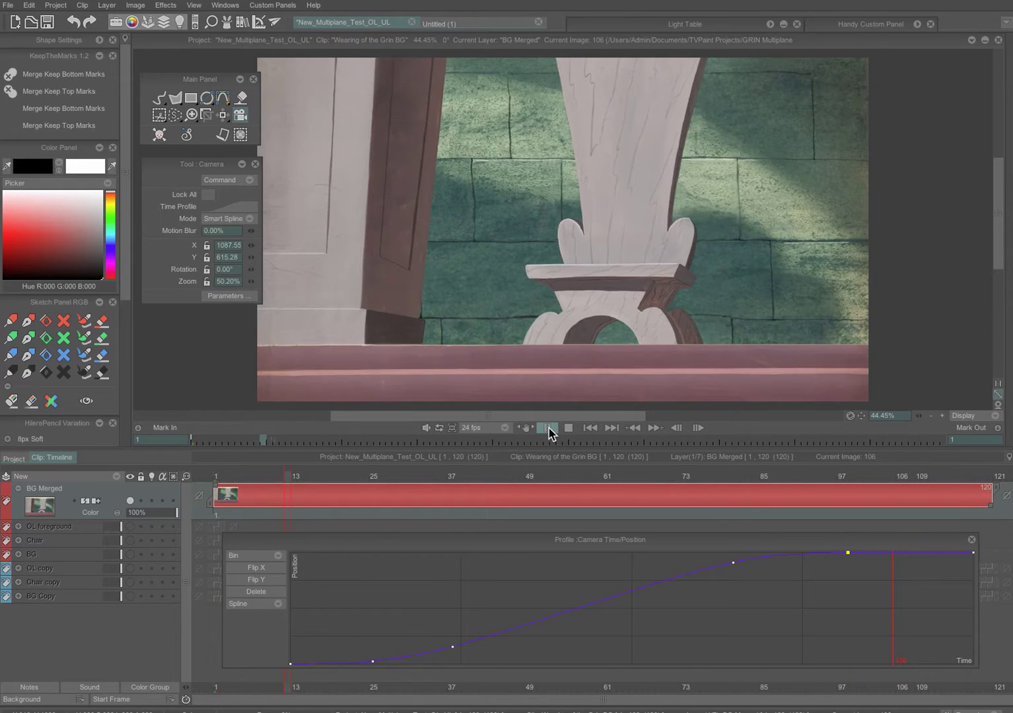
{"action": "left_click", "coordinate": [548, 430]}
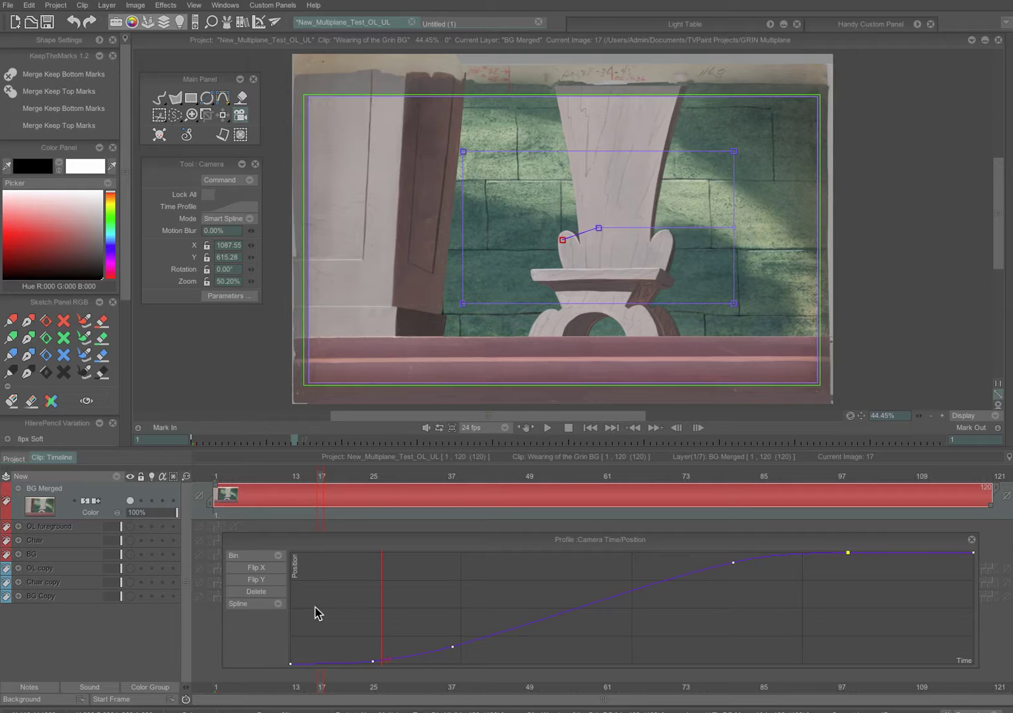
Save the camera profile as 'SC_10_Camera Move 1' in the GRIN Multiplane Test folder
{"action": "left_click", "coordinate": [261, 558]}
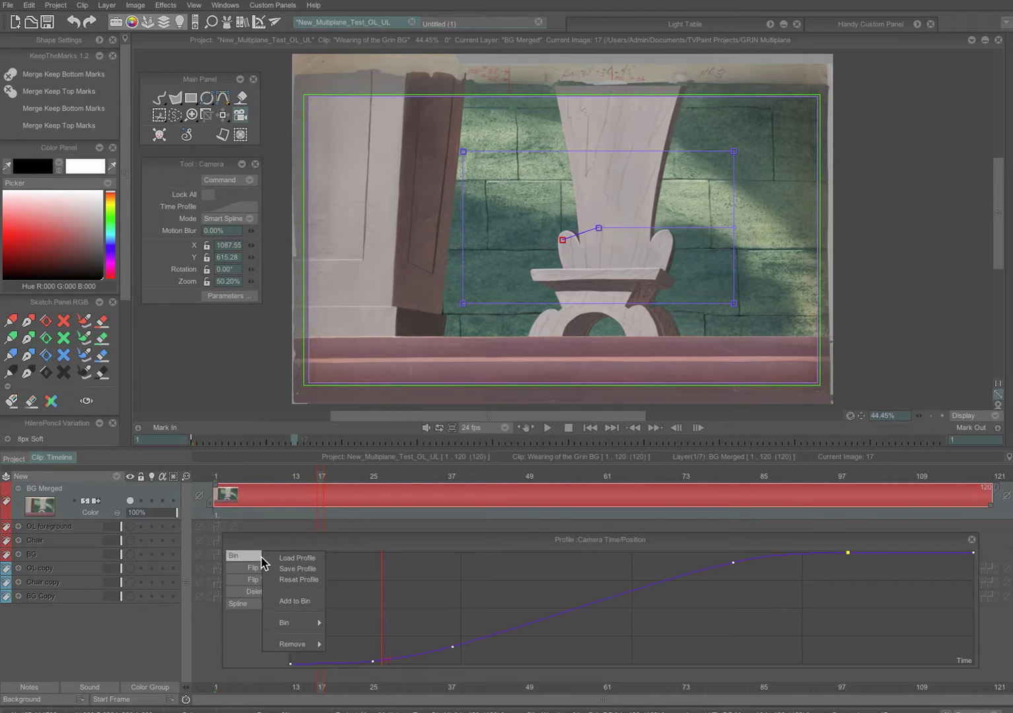
{"action": "left_click", "coordinate": [312, 572]}
{"action": "left_click", "coordinate": [489, 60]}
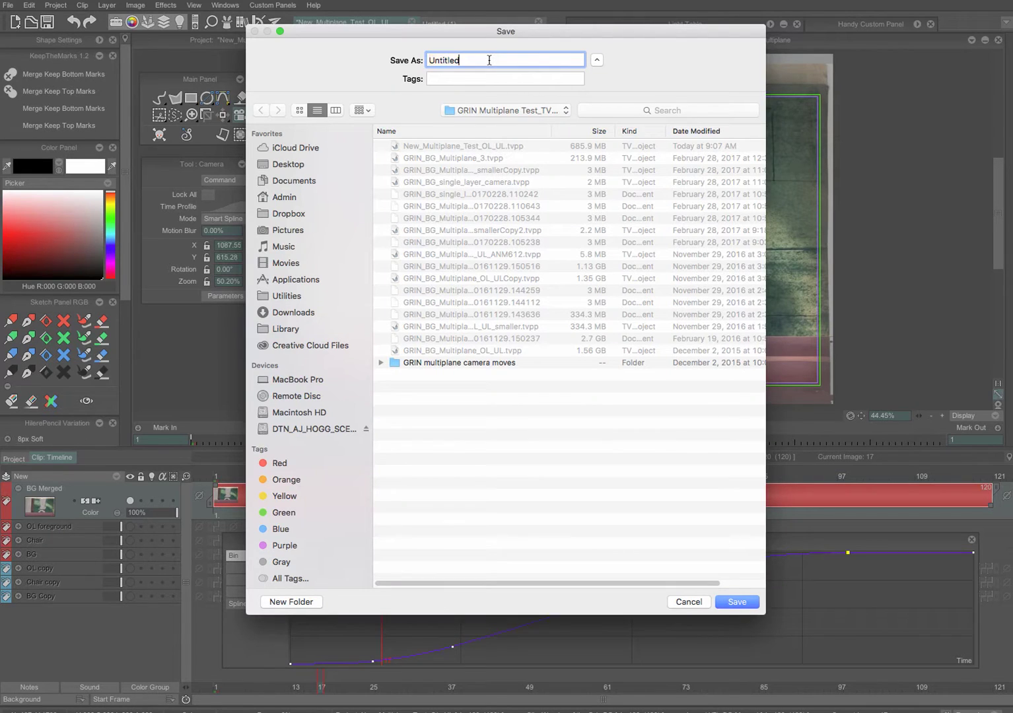
{"action": "double_click", "coordinate": [490, 60]}
{"action": "type", "text": "SC_10_Camera Move 1"}
{"action": "left_click", "coordinate": [736, 602]}
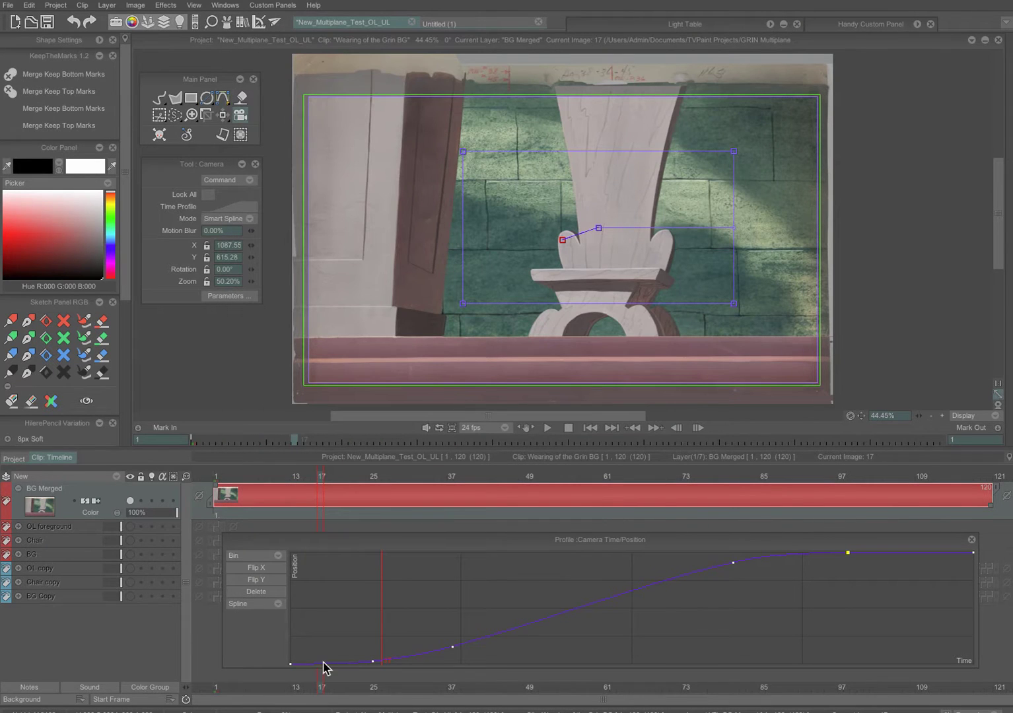
Add the camera profile to the bin under the name 'SC_10_Camera 1'
{"action": "left_click", "coordinate": [268, 558]}
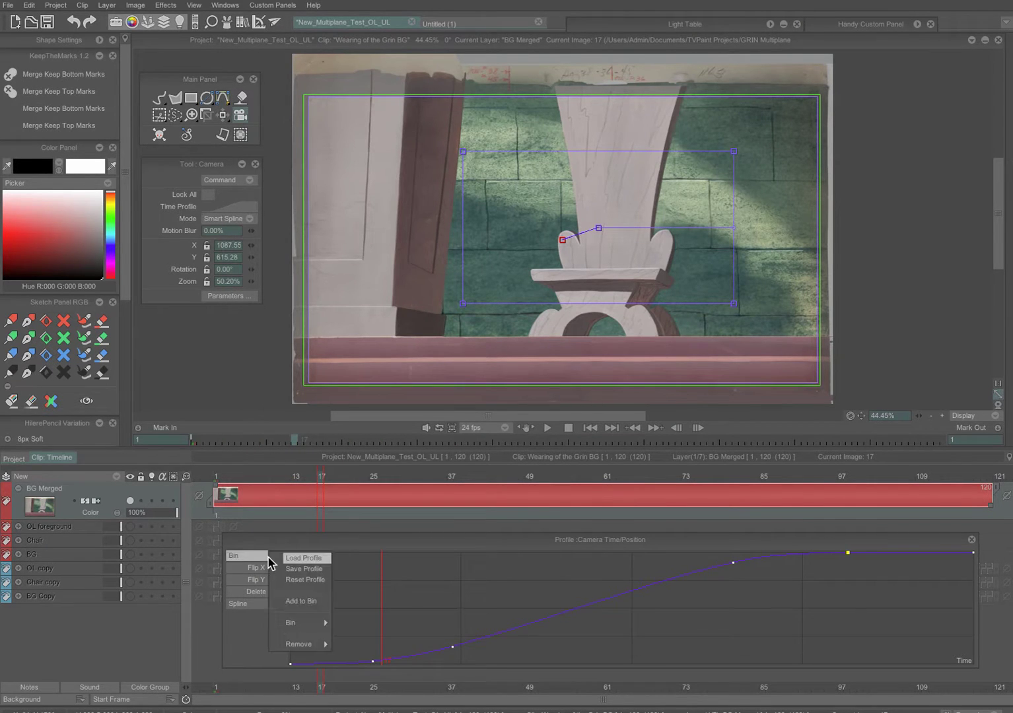
{"action": "left_click", "coordinate": [315, 602]}
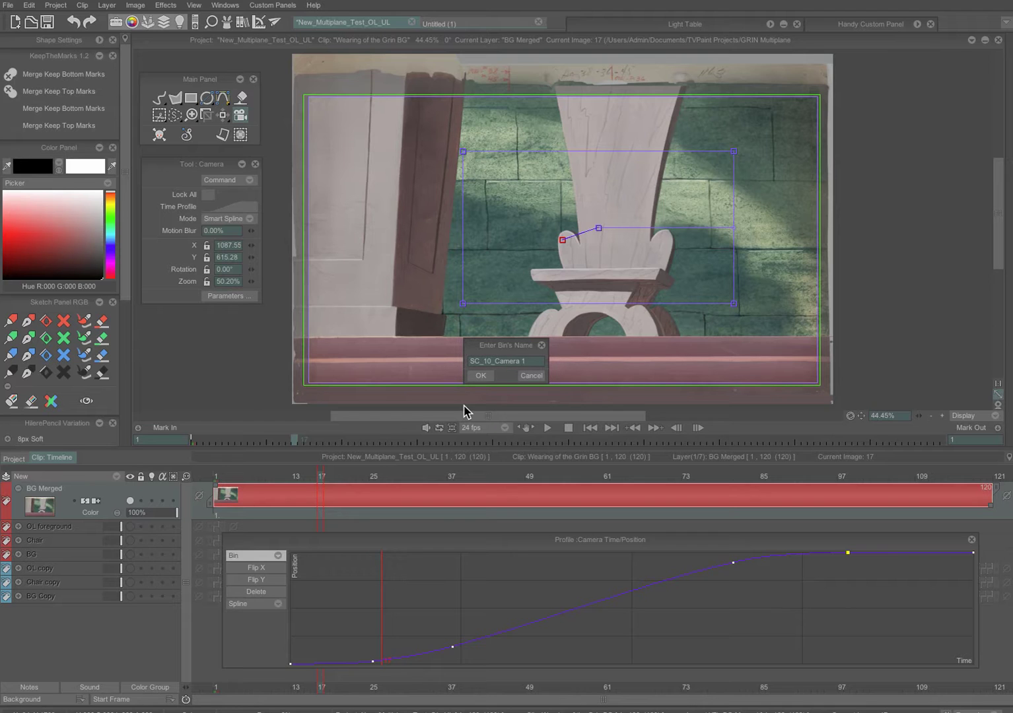
{"action": "left_click", "coordinate": [476, 375]}
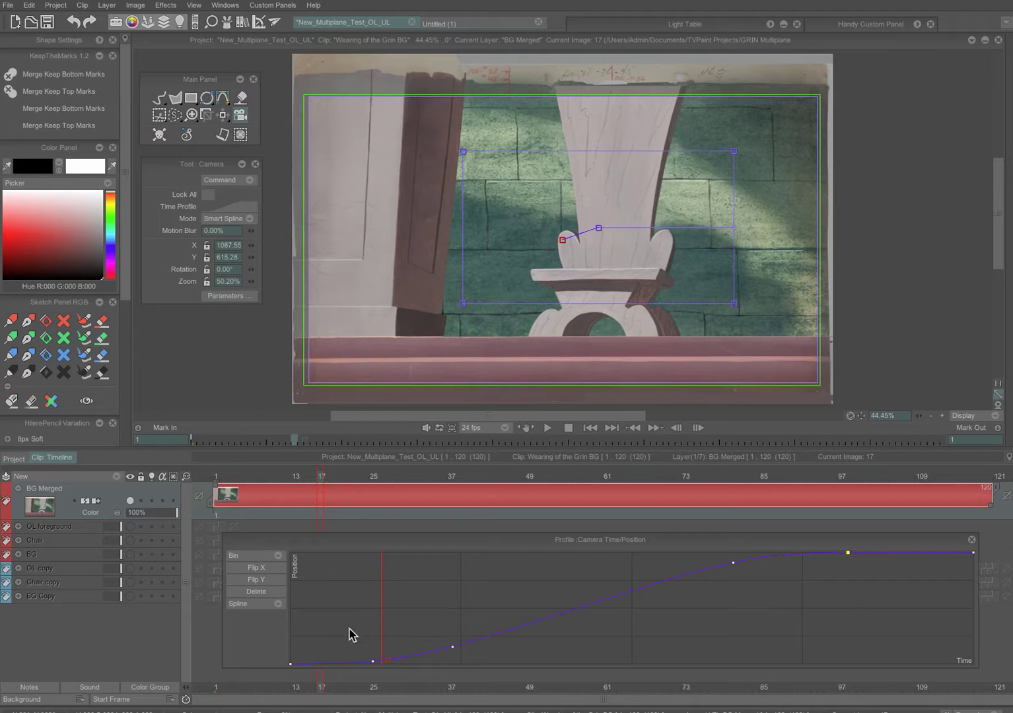
Check the Bin submenu for the stored profile, then close the Time/Position profile panel
{"action": "left_click", "coordinate": [278, 556]}
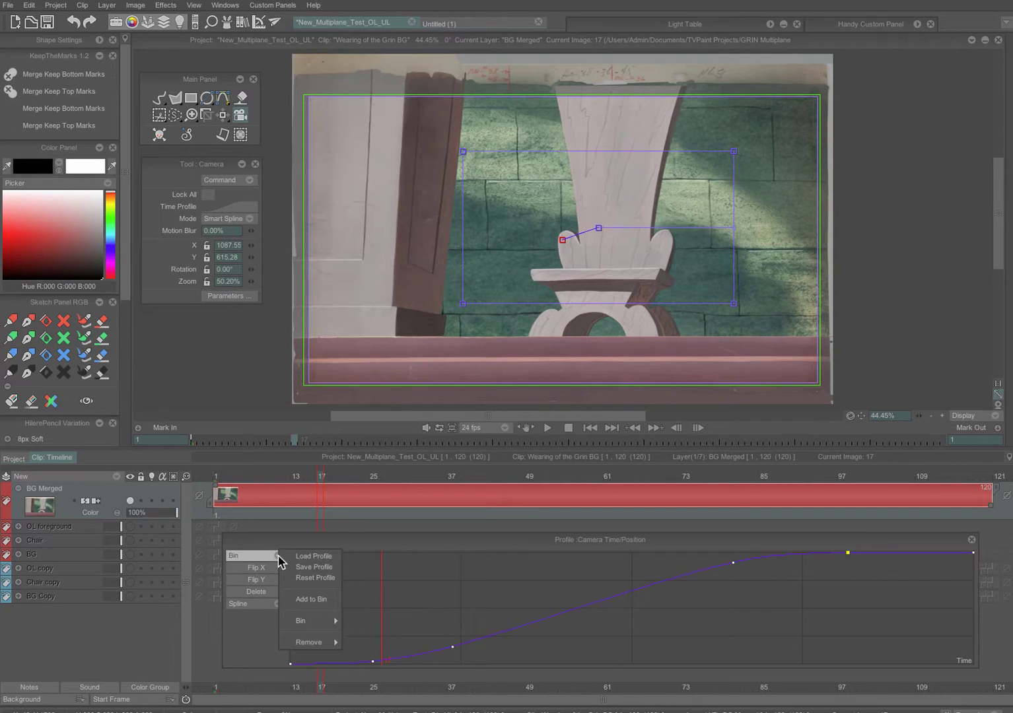
{"action": "mouse_move", "coordinate": [327, 621]}
{"action": "left_click", "coordinate": [234, 376]}
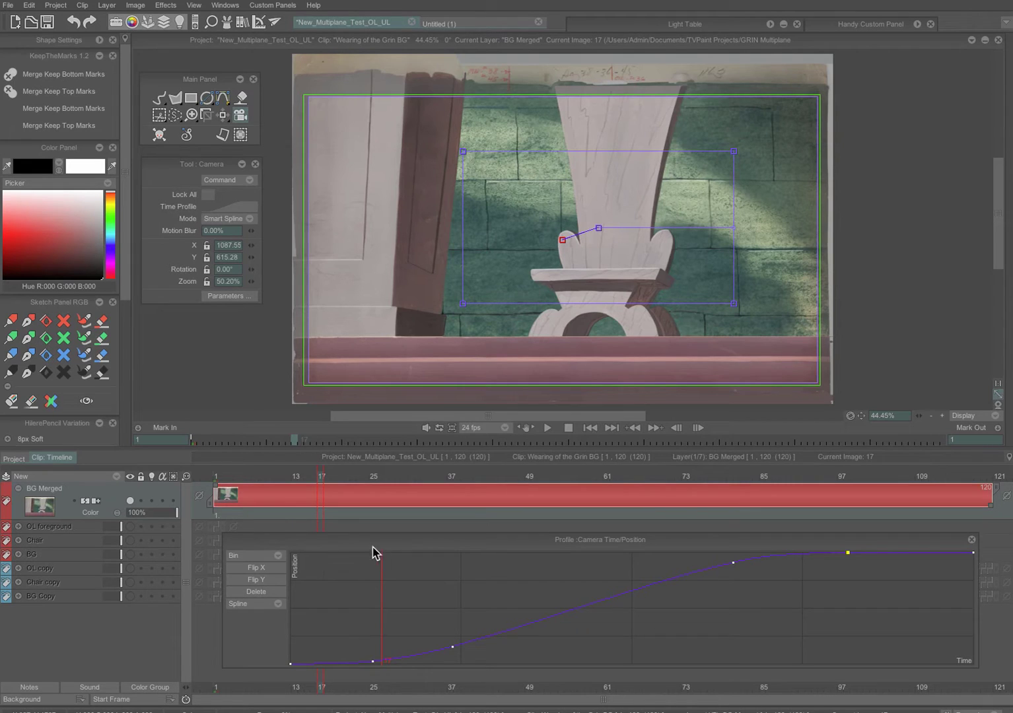
{"action": "left_click", "coordinate": [971, 542]}
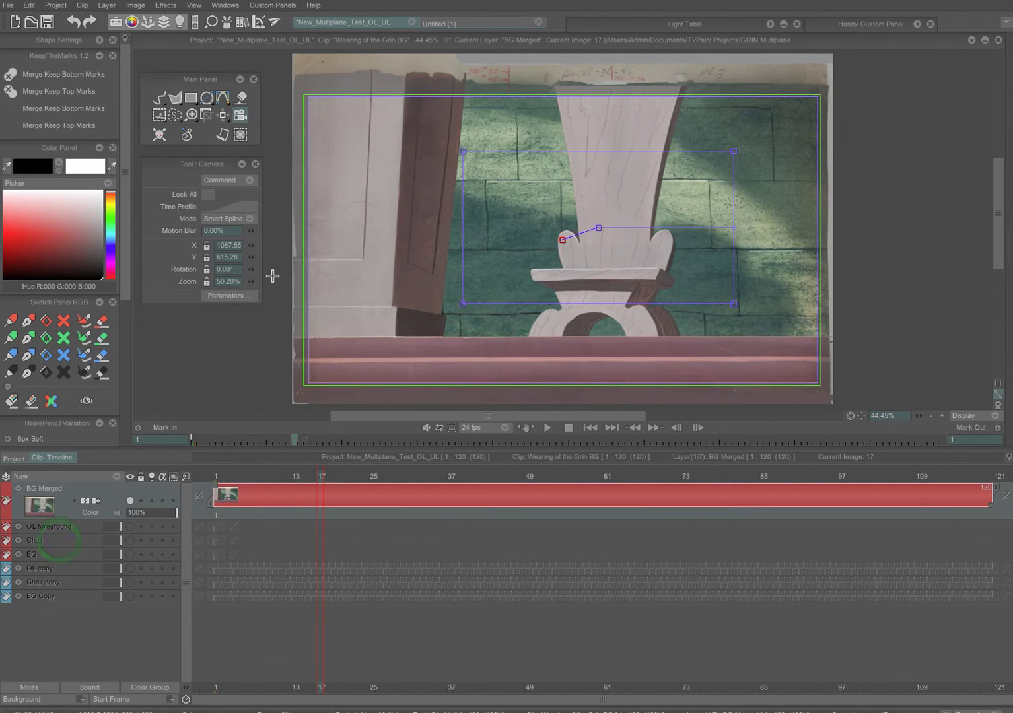